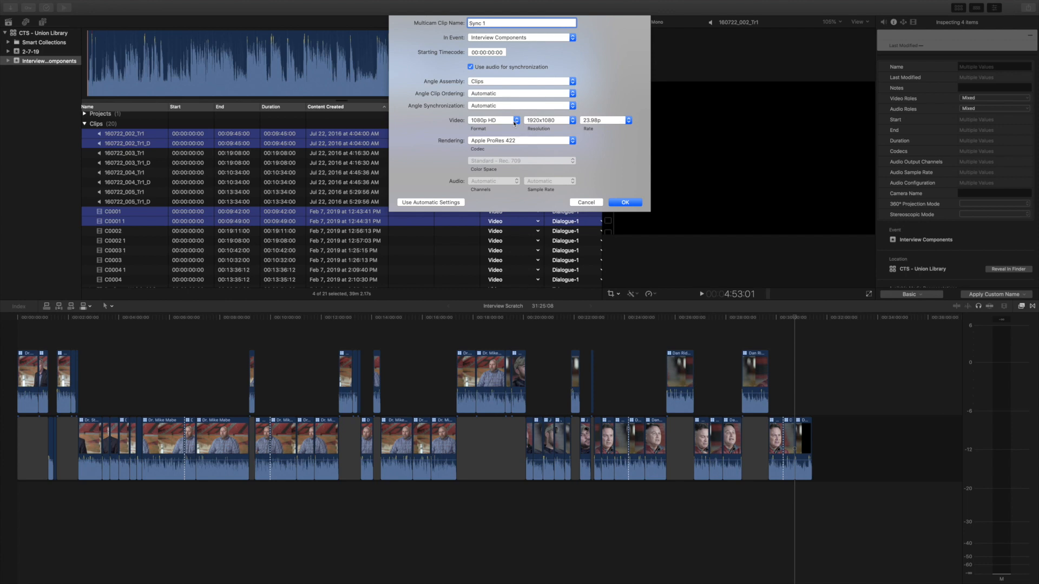
Step: Create the multicam clip Sync 1 with 1080p HD, 1920x1080, 23.98p video and Apple ProRes 422 rendering
left_click(514, 122)
left_click(626, 203)
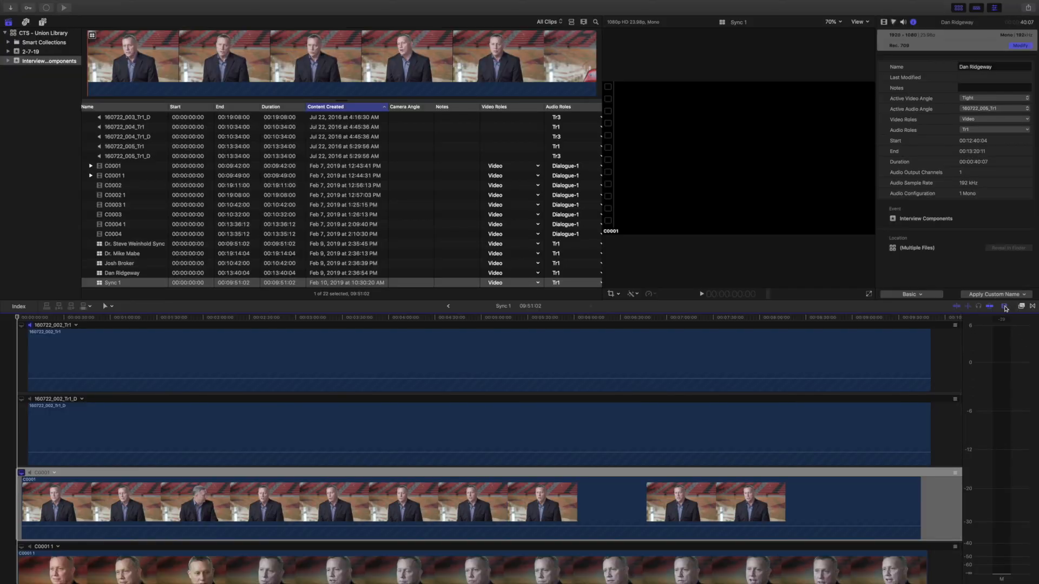
Step: Adjust the angle editor's clip height and zoom so all four angles fit in view
left_click(1004, 307)
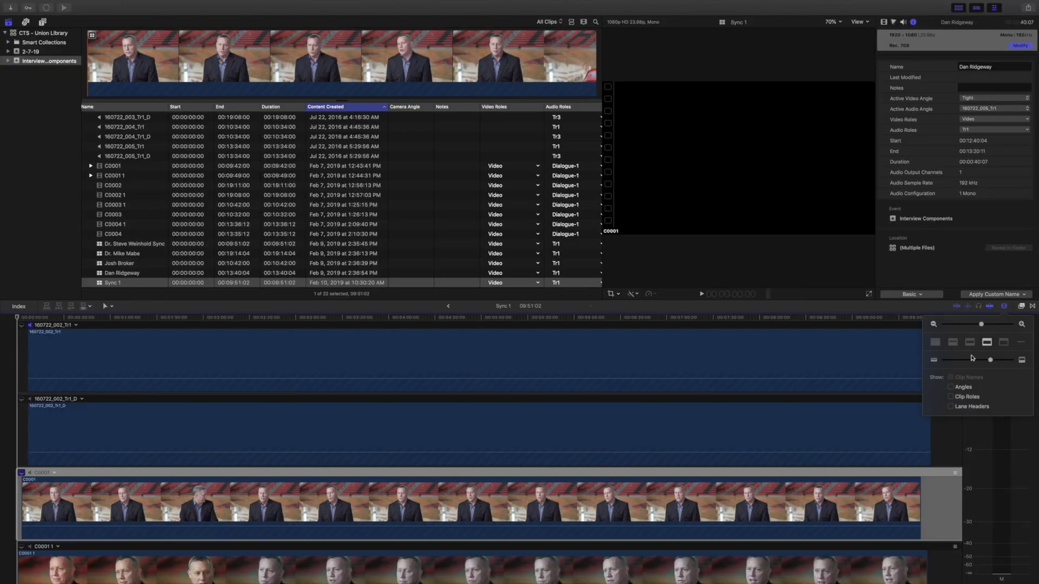
left_click_drag(995, 364, 988, 365)
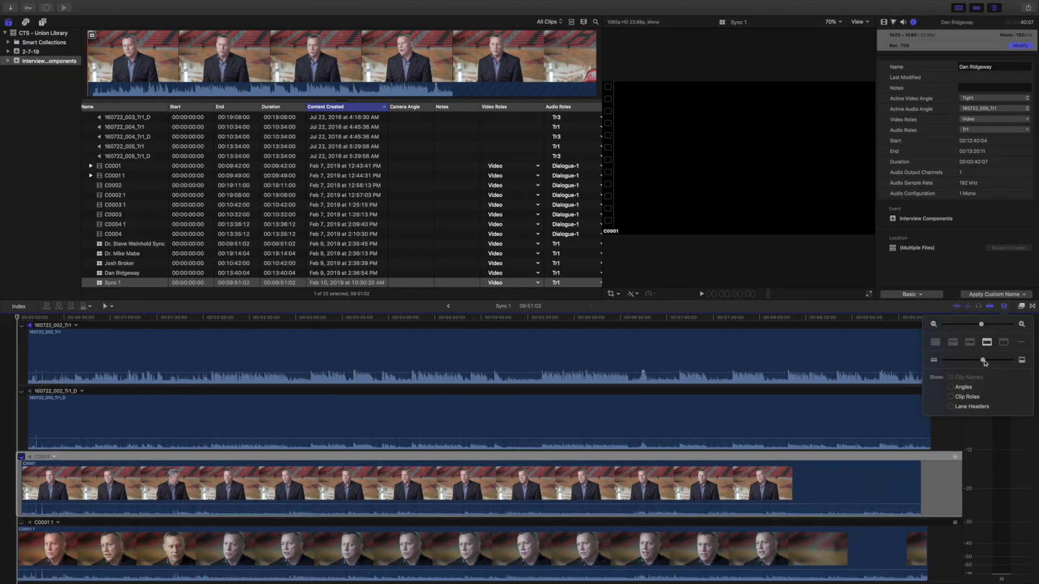
left_click(981, 324)
left_click_drag(981, 325, 978, 325)
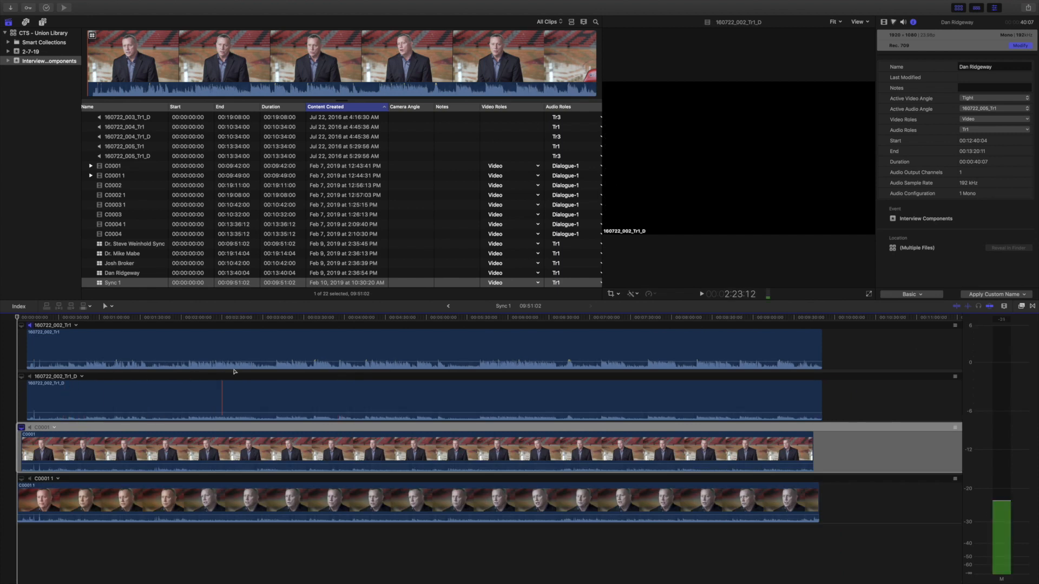
key("XF86AudioMute")
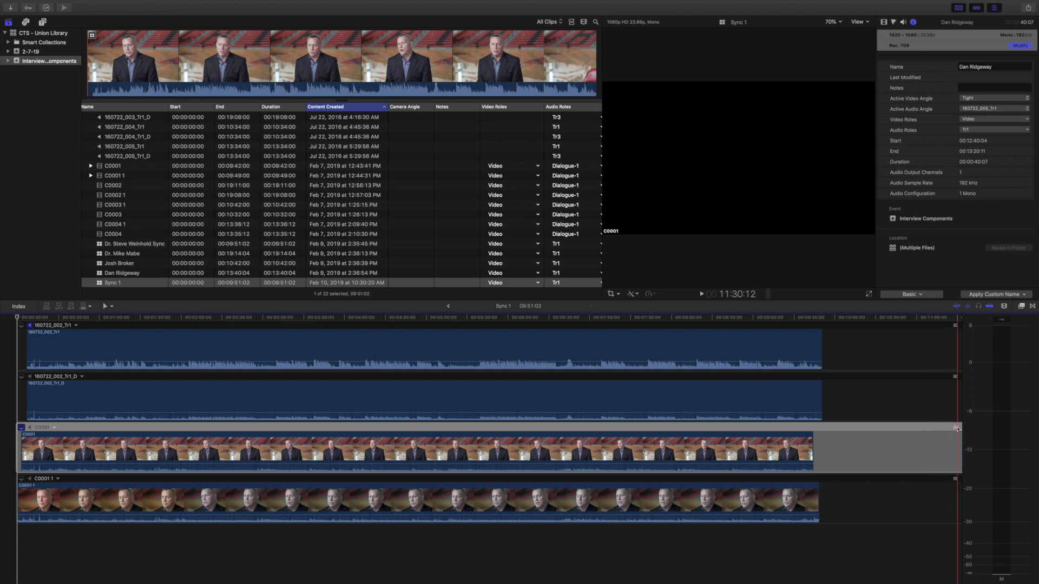
Step: Move the two video angles above the audio angles and rename them Wide and Tight
left_click_drag(955, 427, 953, 325)
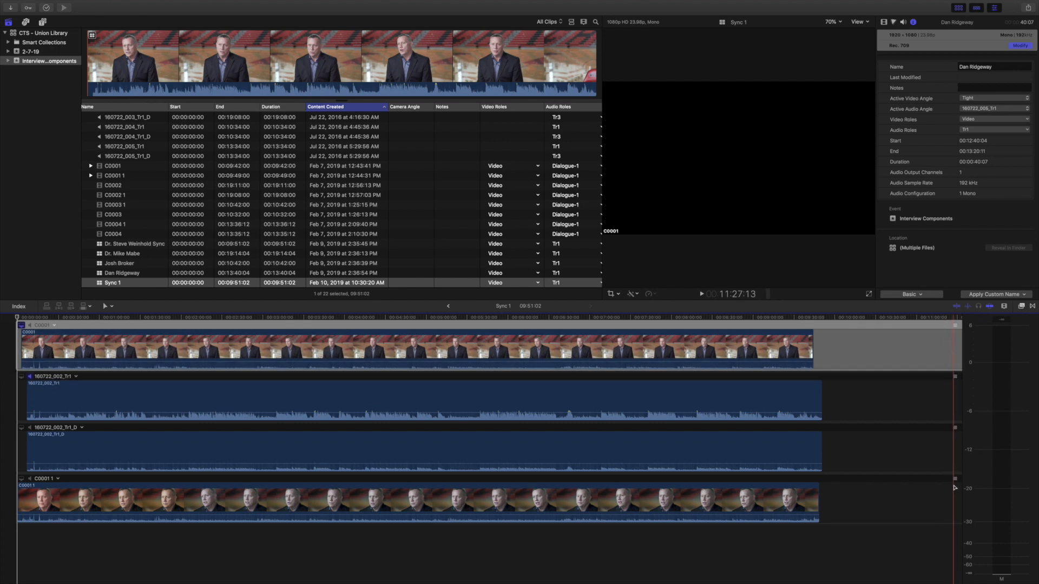
left_click_drag(954, 479, 951, 378)
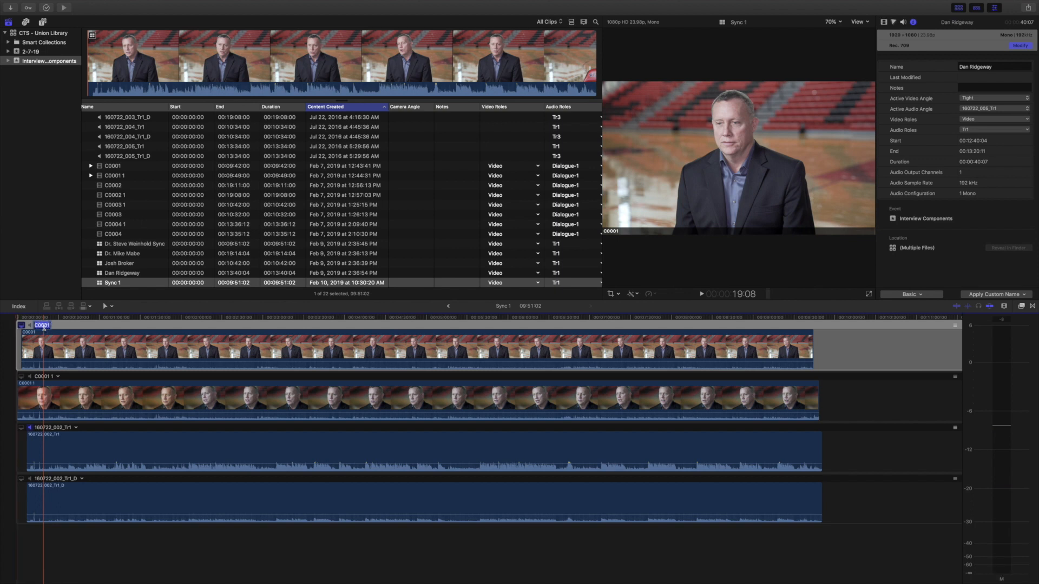
left_click(45, 376)
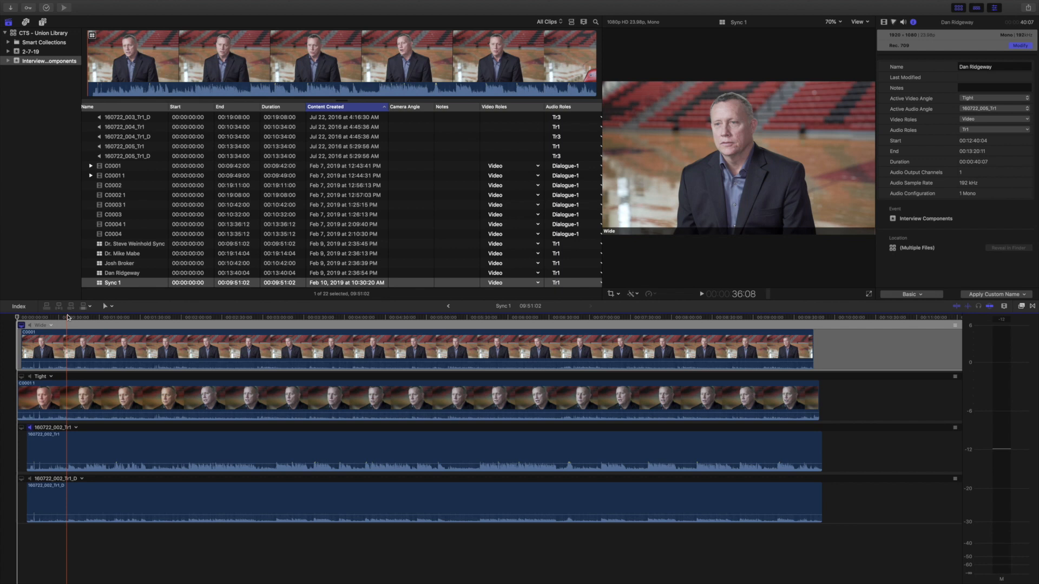
Step: Play back the multicam clip briefly to check the angles
key("space")
key("XF86AudioRaiseVolume")
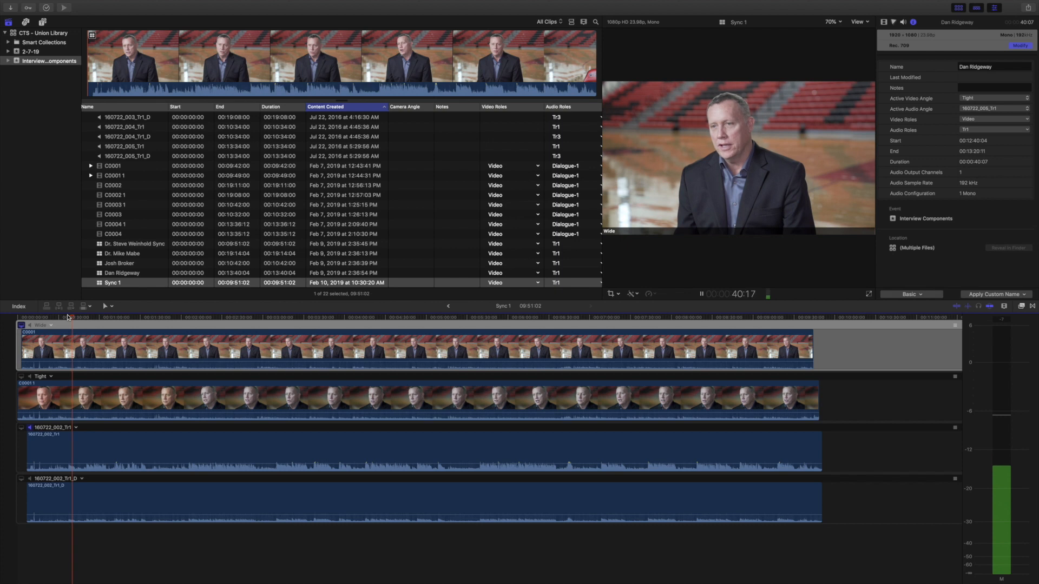
key("space")
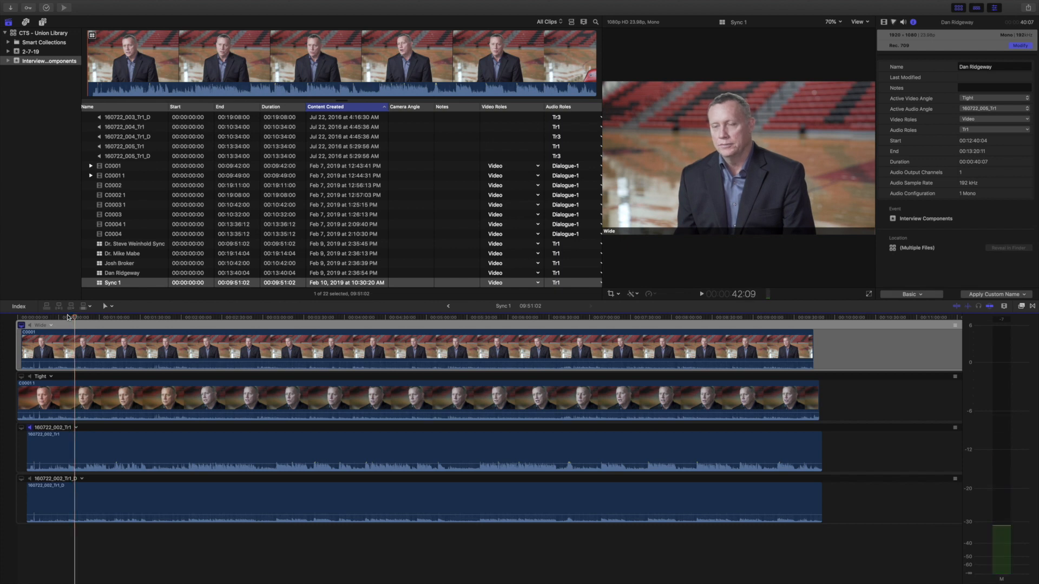
left_click(113, 283)
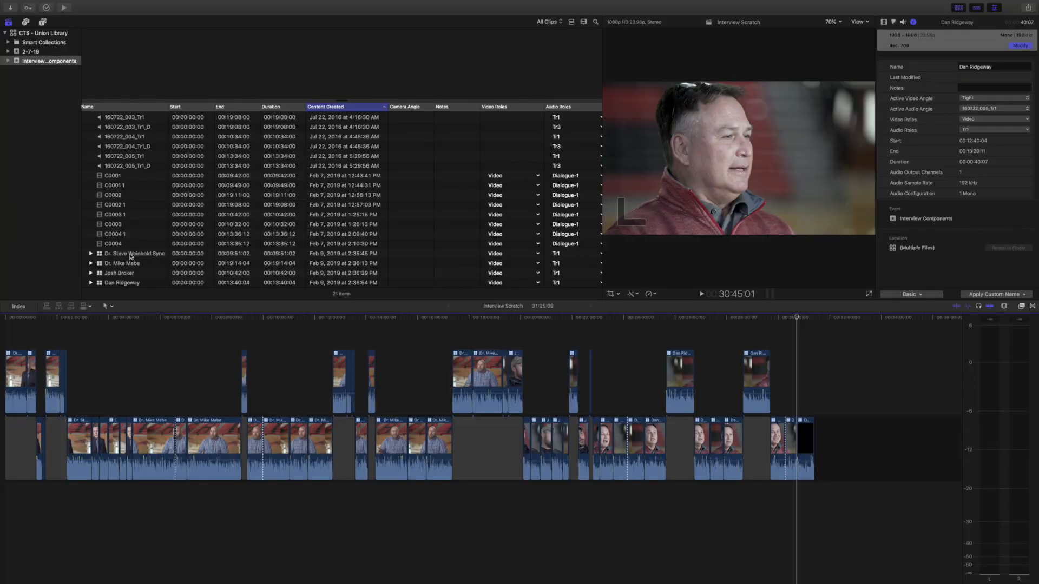
left_click(129, 262)
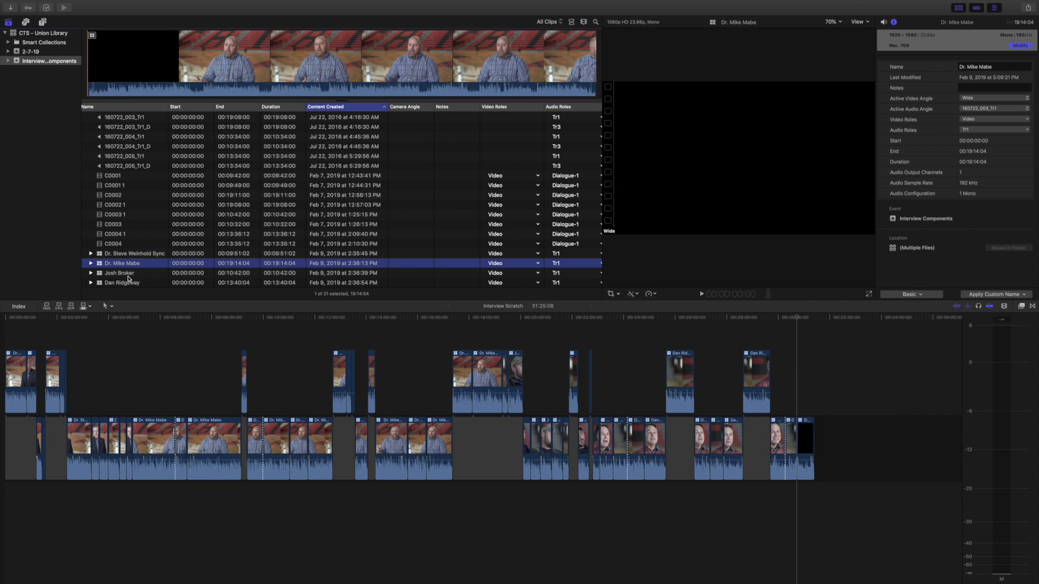
double_click(122, 274)
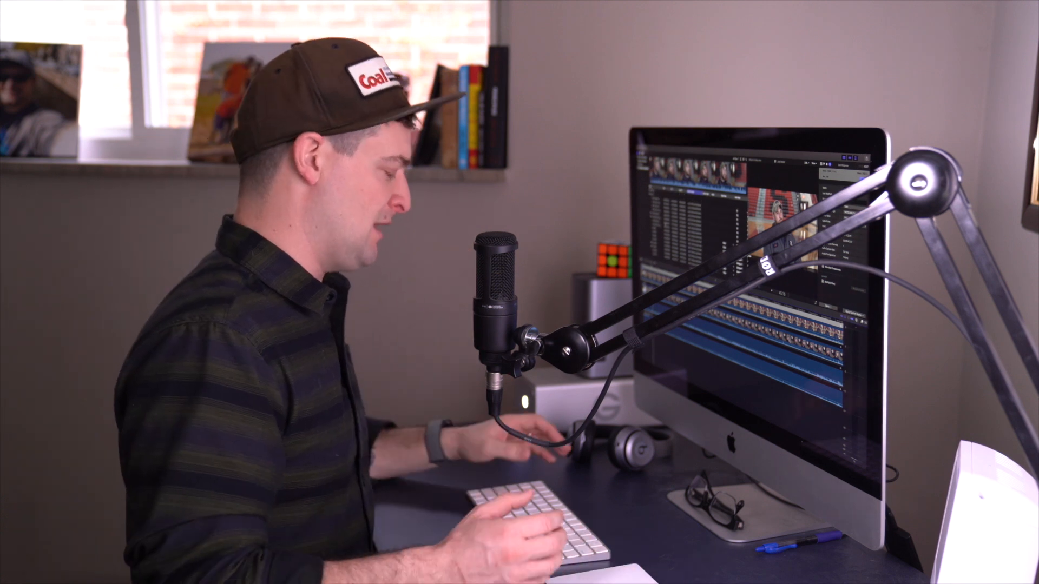
Step: Create a new project named Interview Scratch 1 in the Interview Components event
key("super+n")
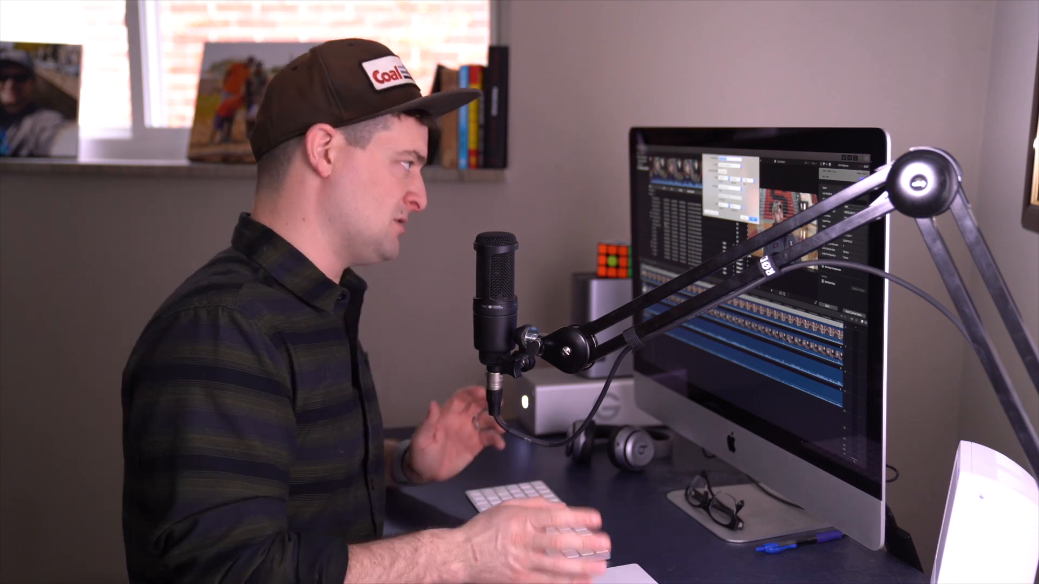
type("Interview Scratch 1")
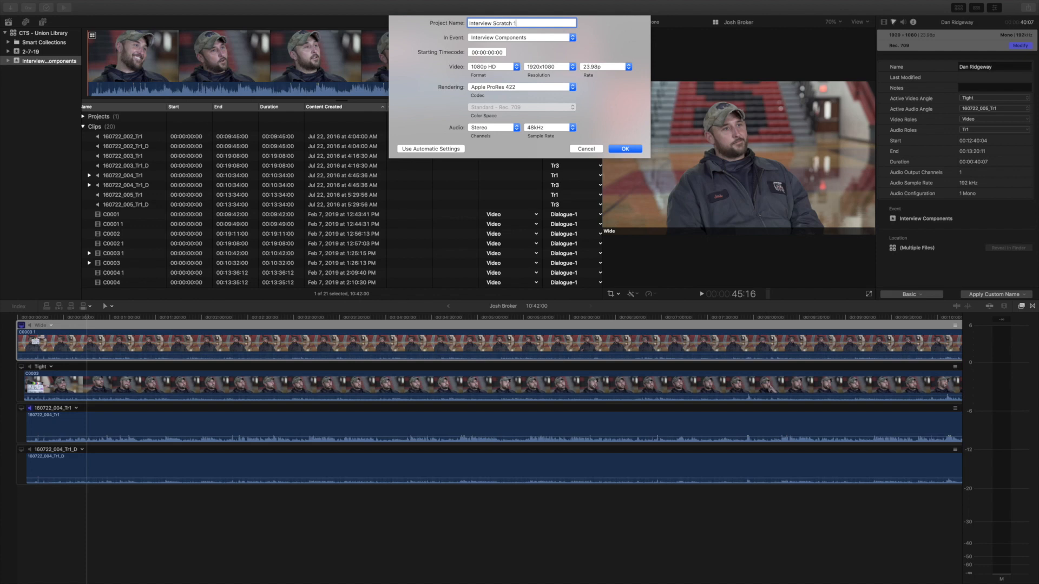
left_click(634, 151)
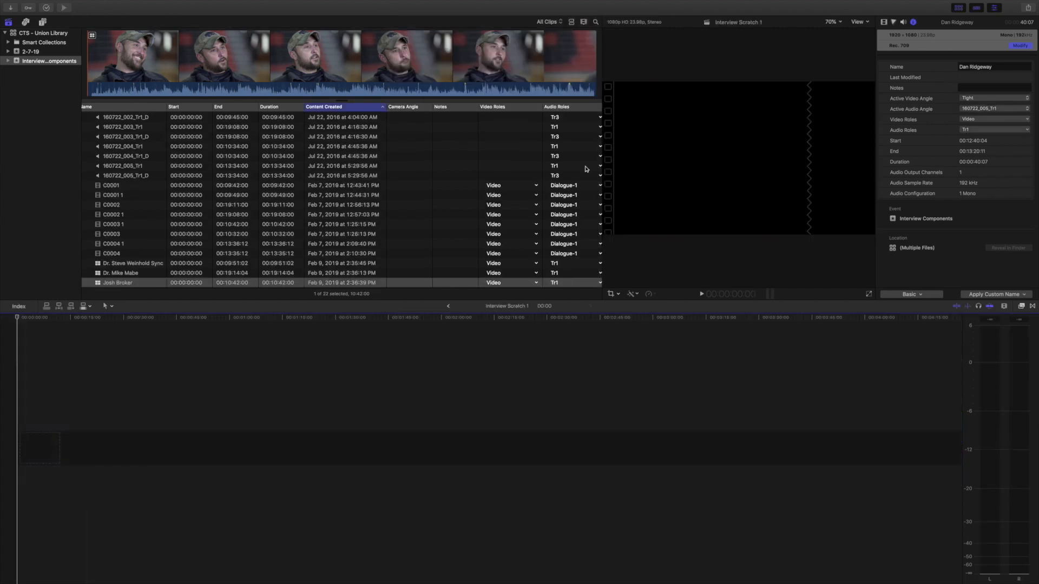
scroll(157, 243, "down", 1)
left_click(136, 256)
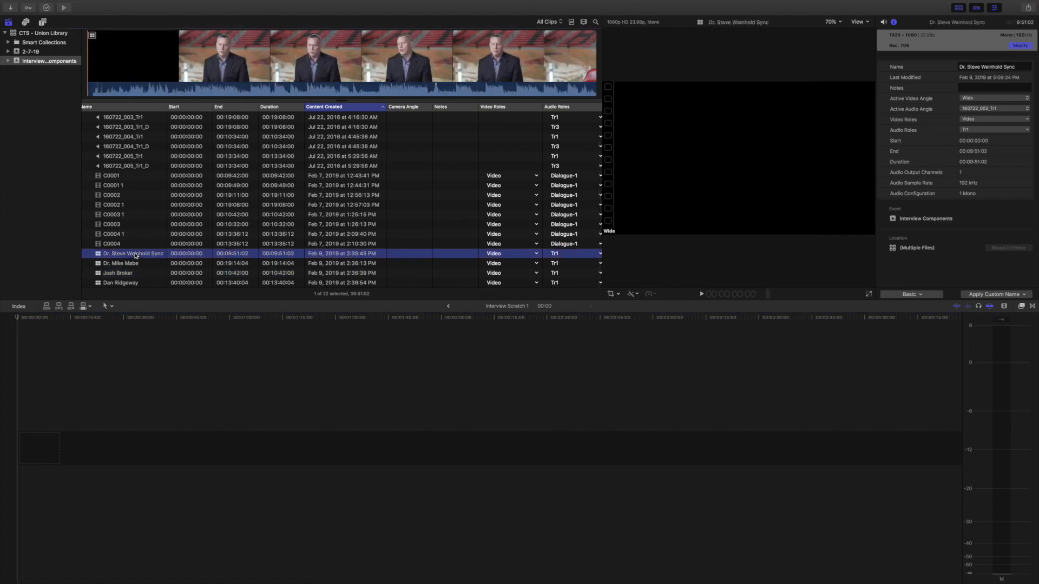
key("e")
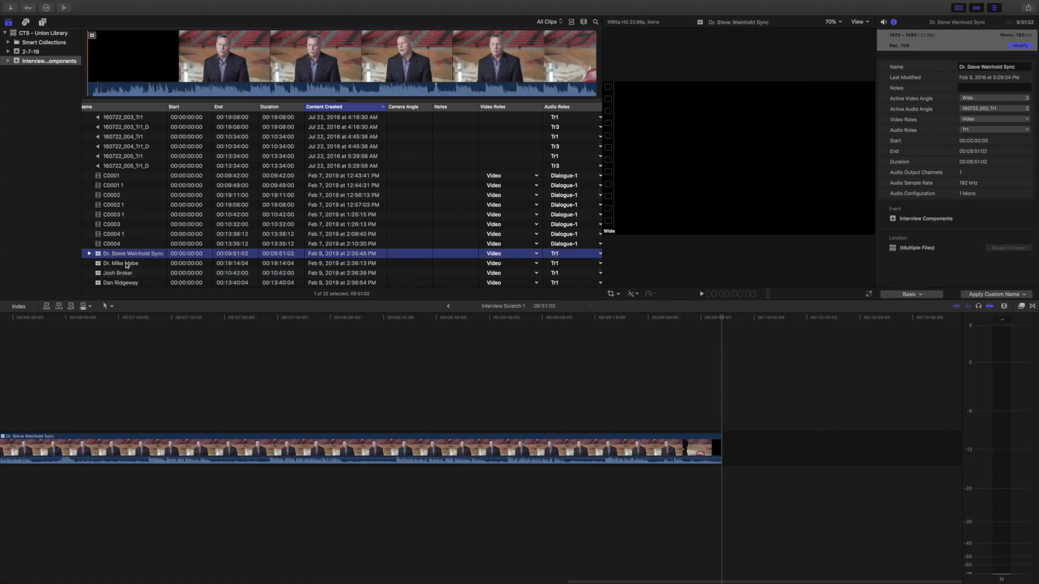
left_click(128, 263)
key("e")
left_click(121, 274)
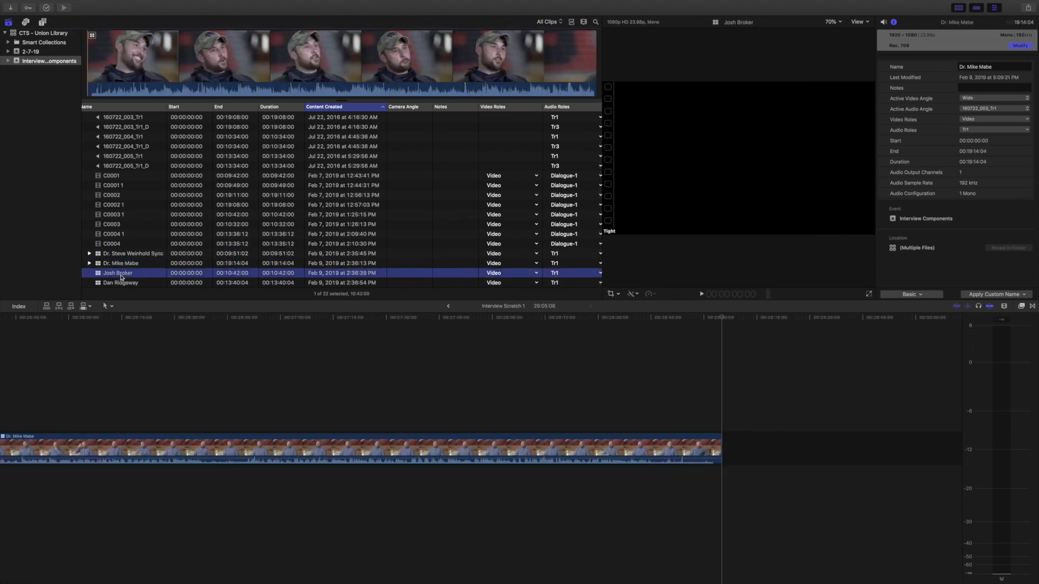
key("e")
left_click(121, 283)
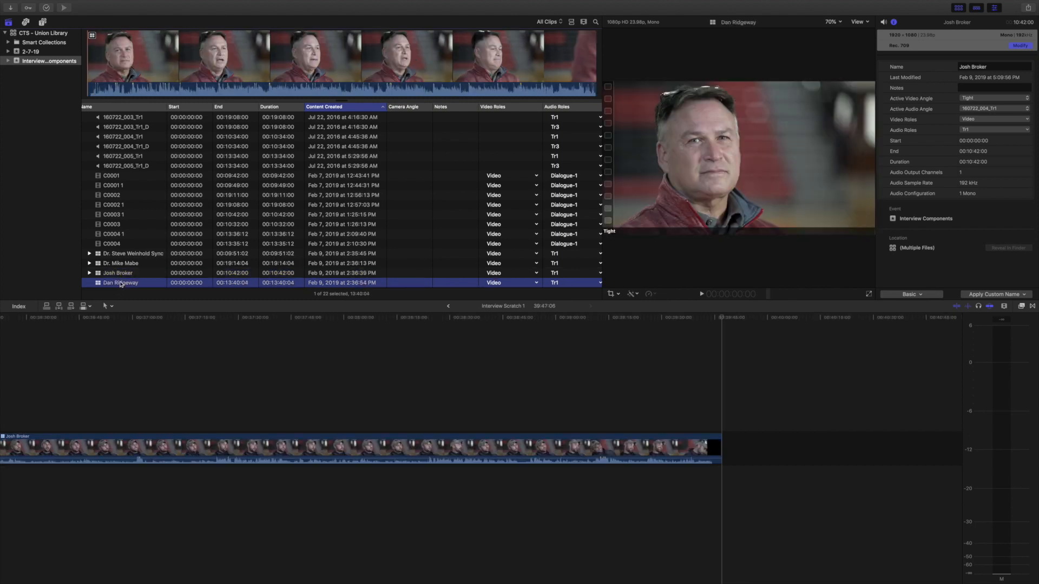
key("e")
Step: Zoom the timeline to fit all four appended clips
key("super+minus")
key("super+minus")
key("super+minus")
key("super+minus")
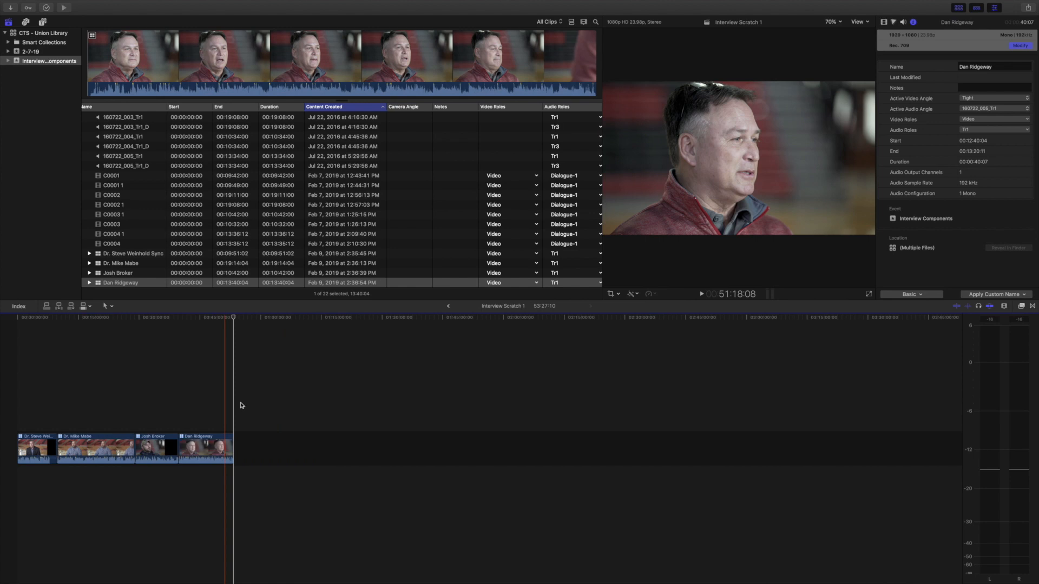
key("super+equal")
key("super+equal")
key("super+equal")
key("super+equal")
key("shift+z")
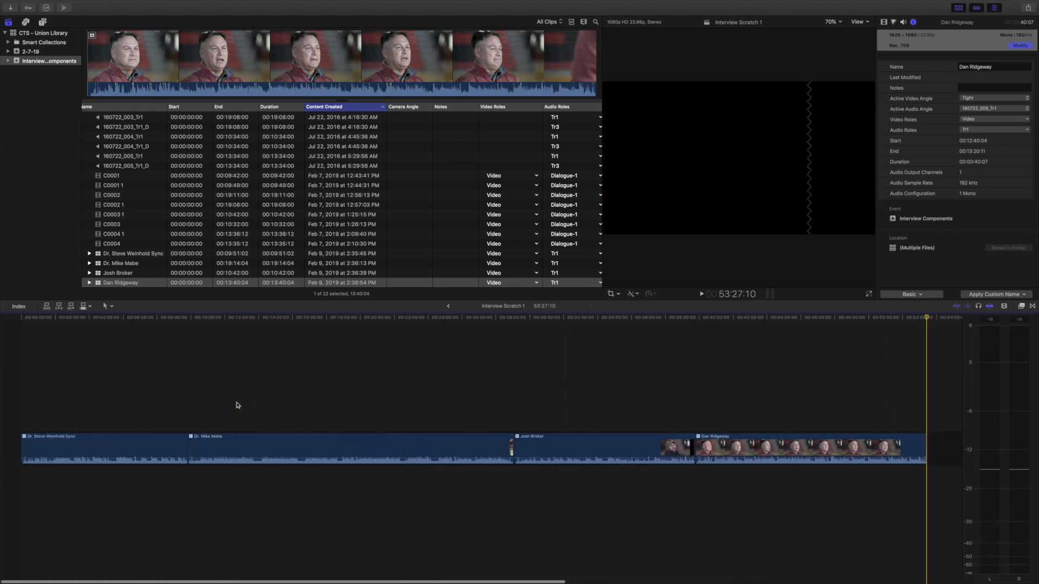
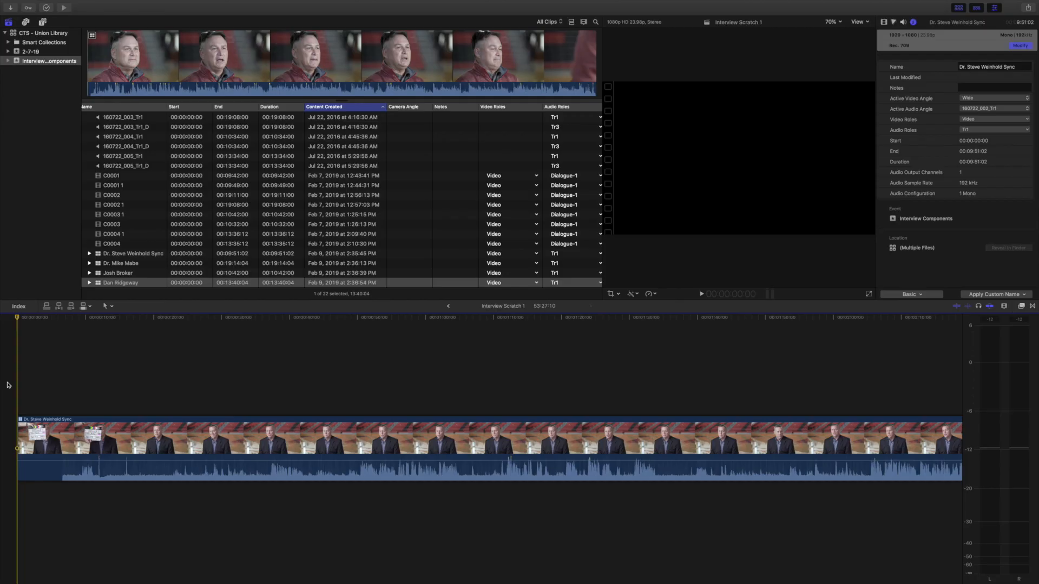
Step: Open the angle viewer and place the playhead inside the first multicam clip
key("super+shift+7")
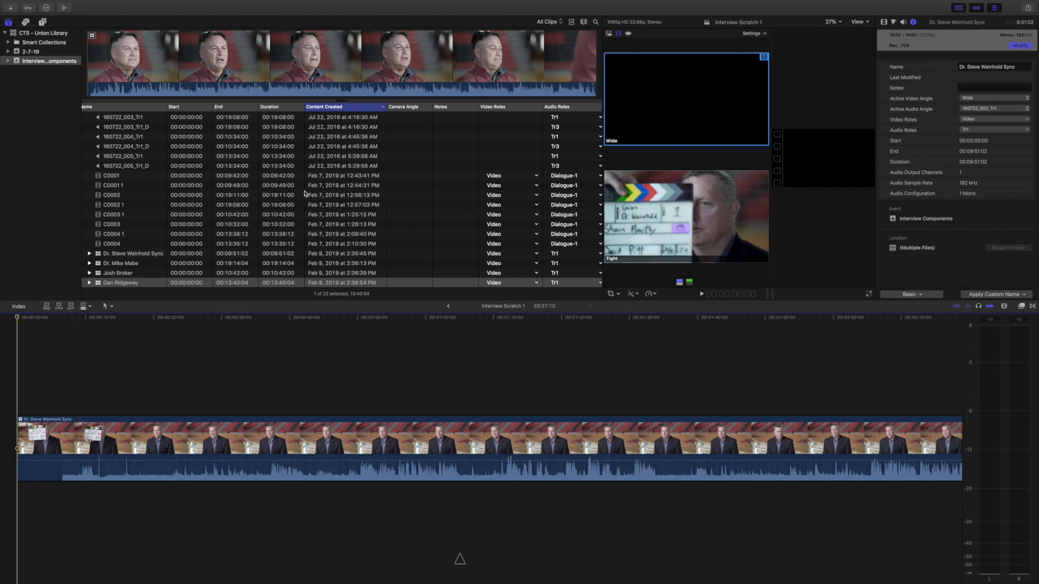
left_click(958, 8)
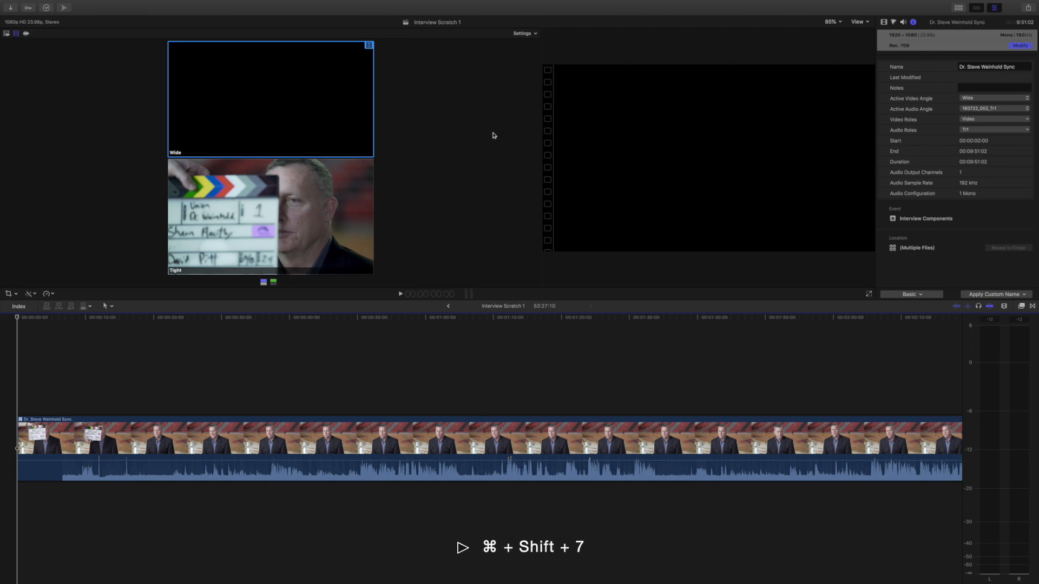
left_click(183, 318)
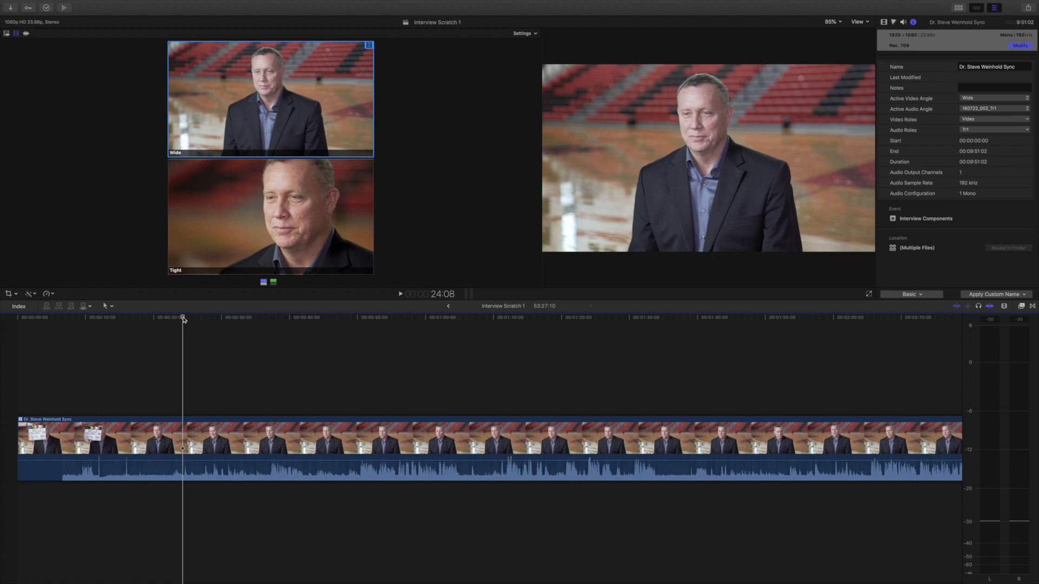
Step: Toggle the angle viewer's switching modes and display 4 angles
left_click(273, 282)
left_click(266, 283)
left_click(273, 282)
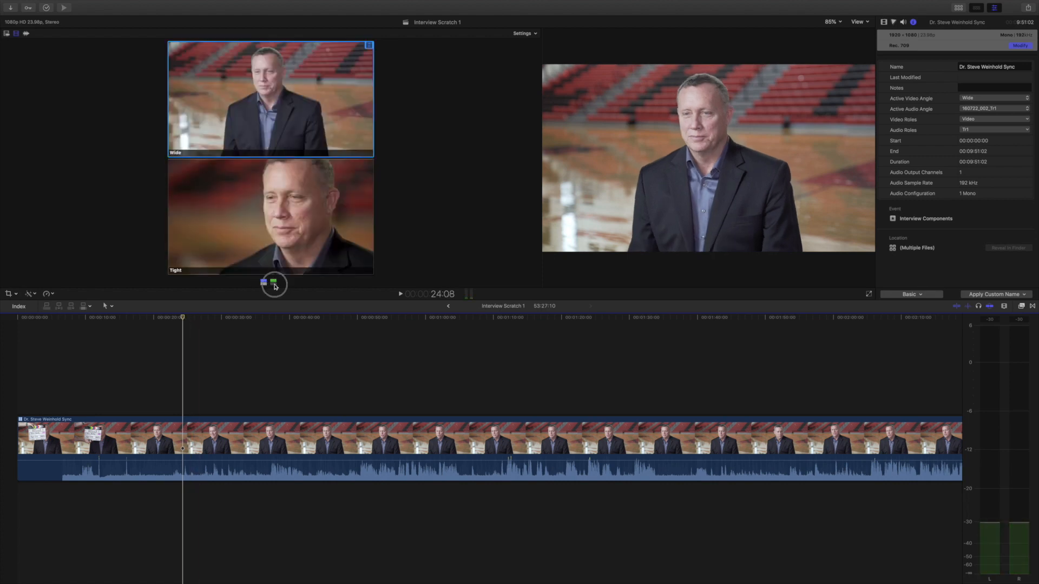
left_click(264, 283)
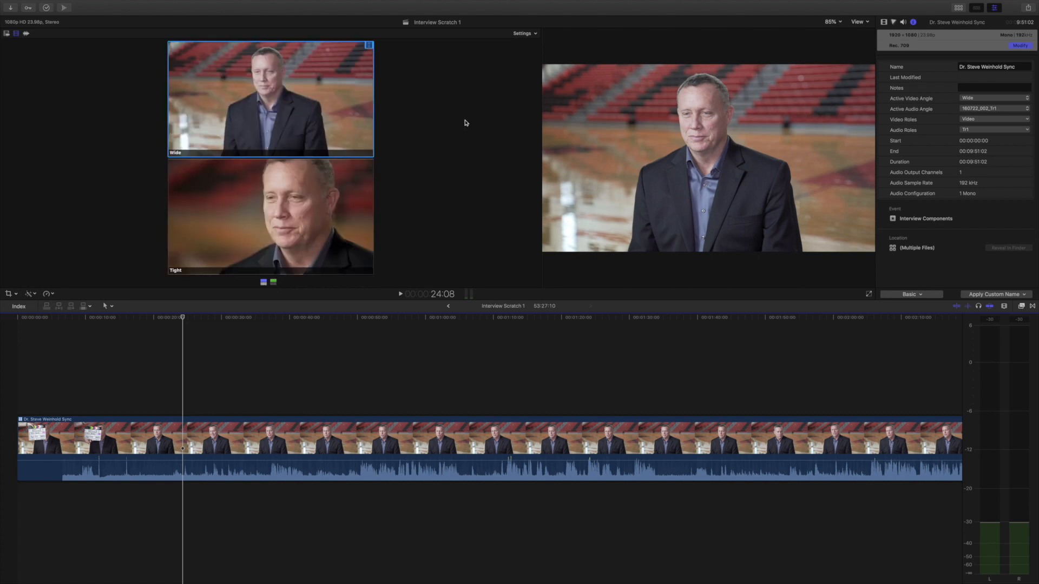
left_click(534, 35)
left_click(533, 56)
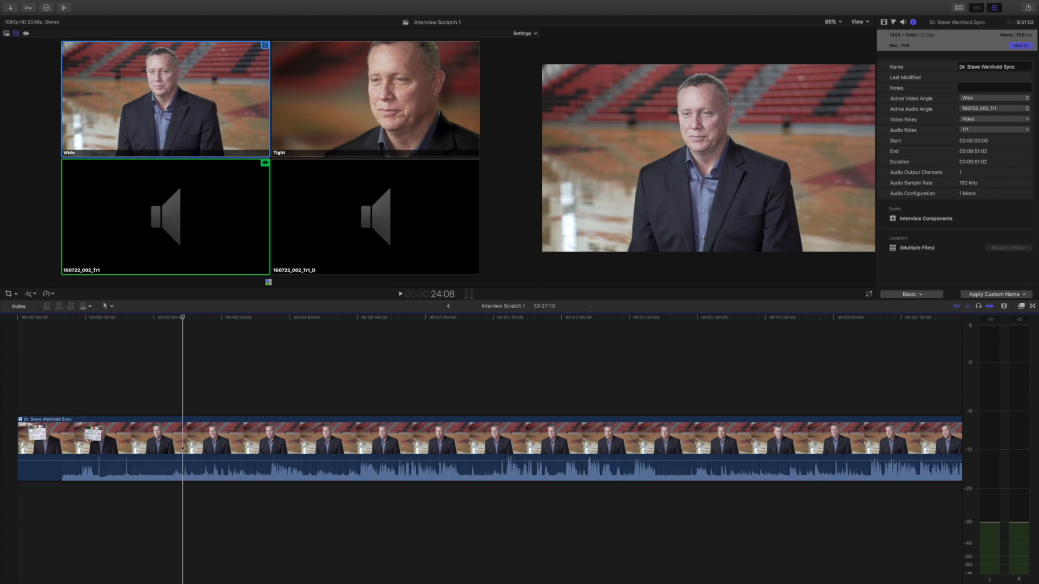
Step: Set the angle viewer to display 2 angles and choose video-only switching
left_click(959, 8)
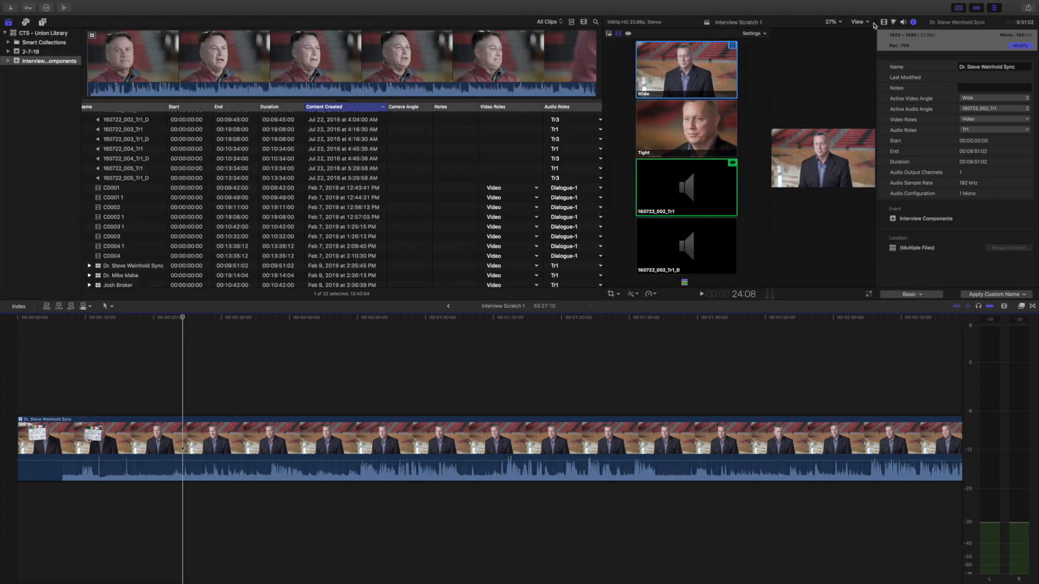
left_click(763, 34)
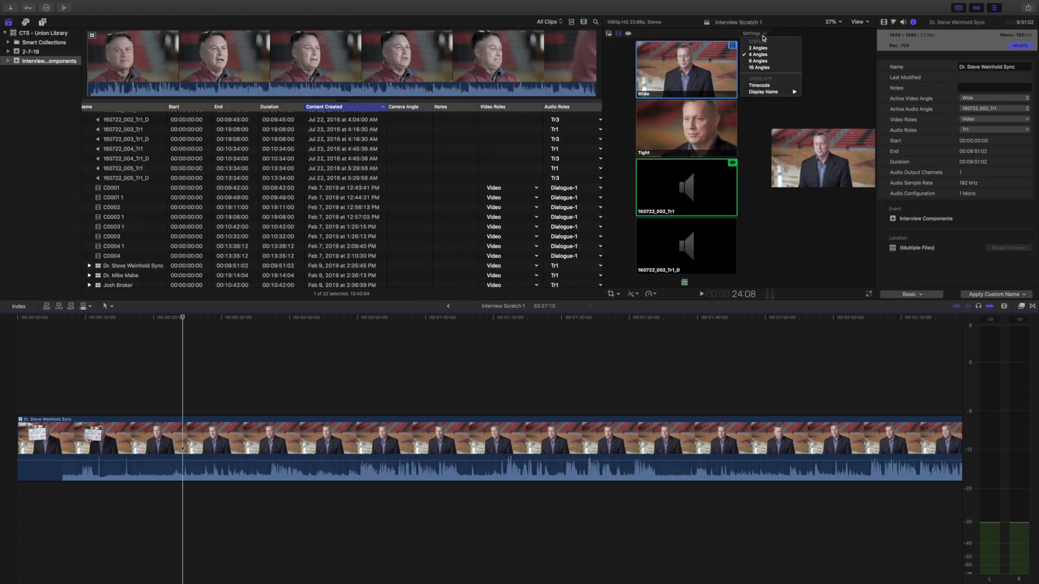
left_click(760, 51)
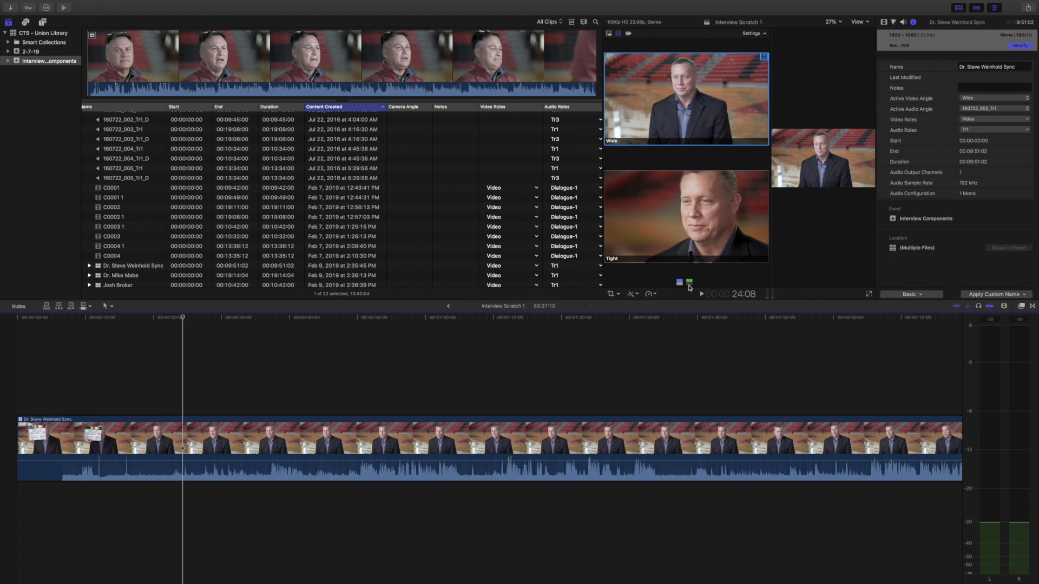
left_click(679, 283)
left_click(679, 282)
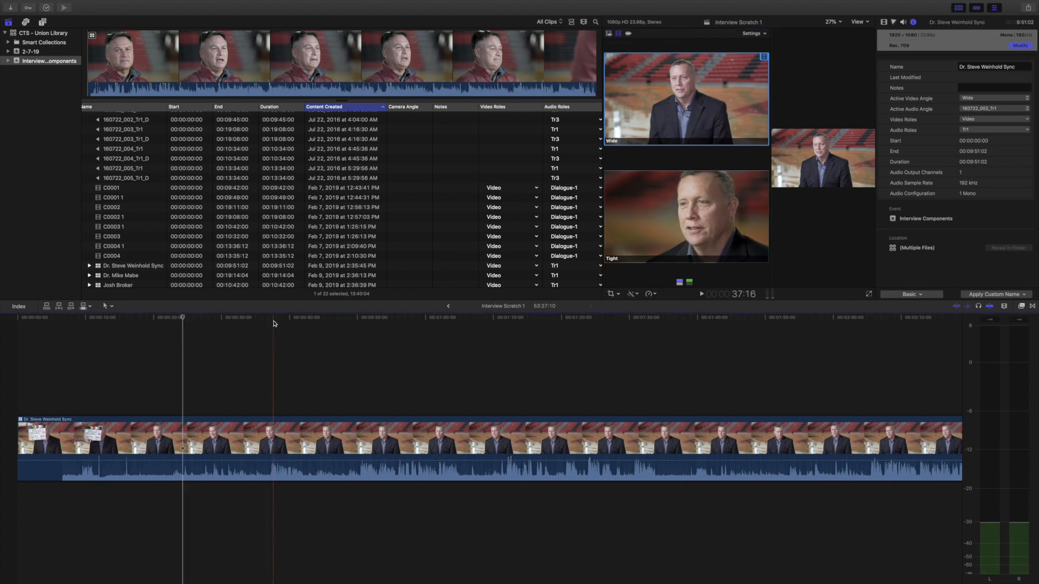
key("XF86AudioRaiseVolume")
key("XF86AudioMute")
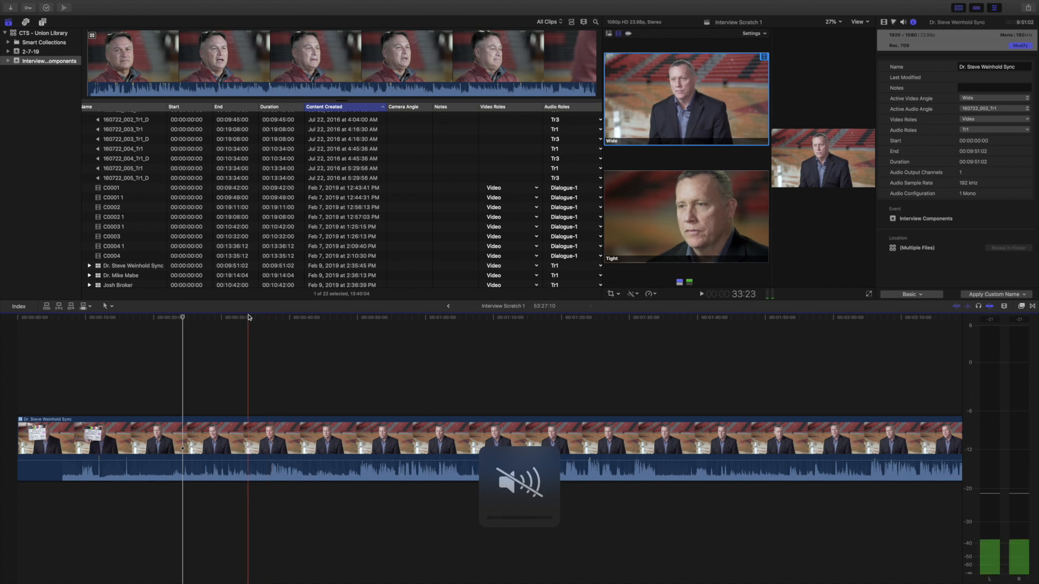
Step: Play the clip and cut live to the Tight angle, then back to the Wide angle
left_click(269, 318)
key("space")
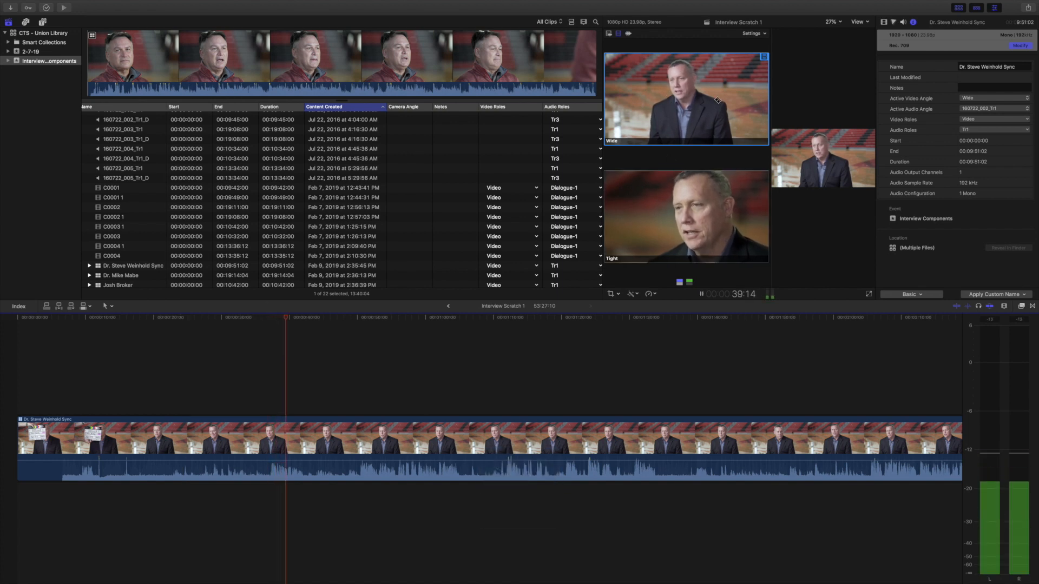
left_click(699, 200)
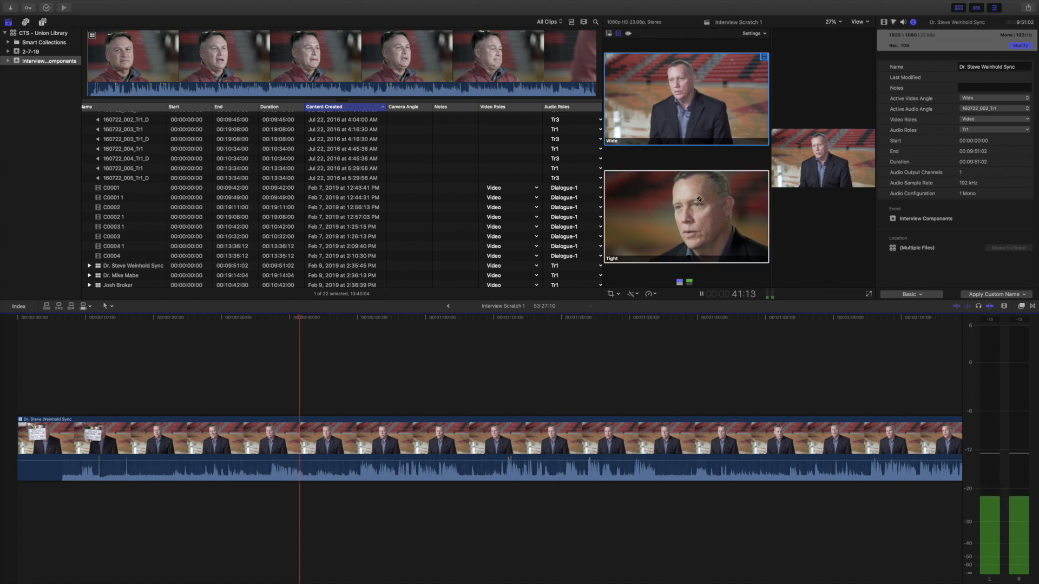
key("space")
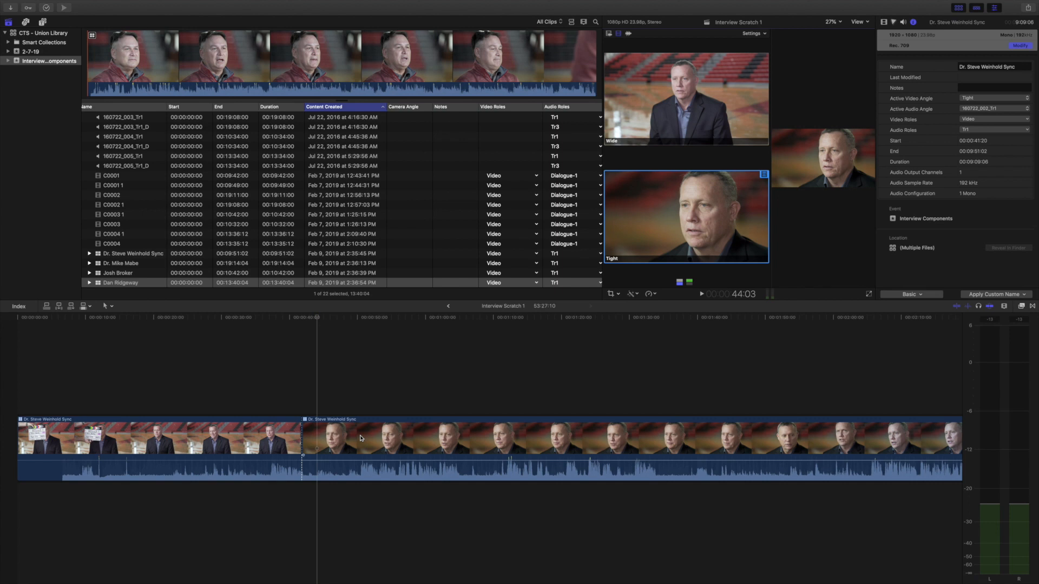
key("space")
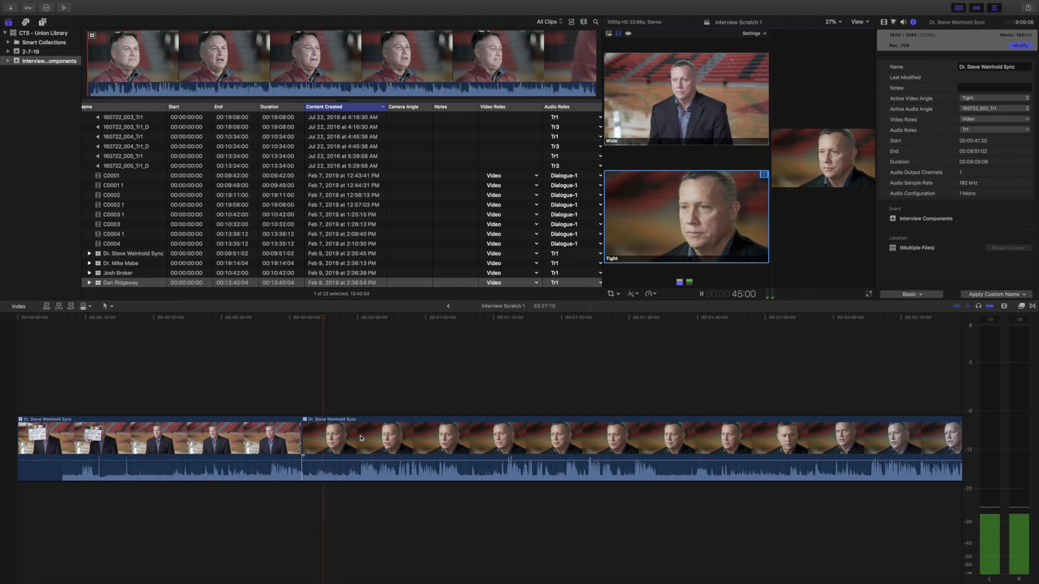
left_click(703, 87)
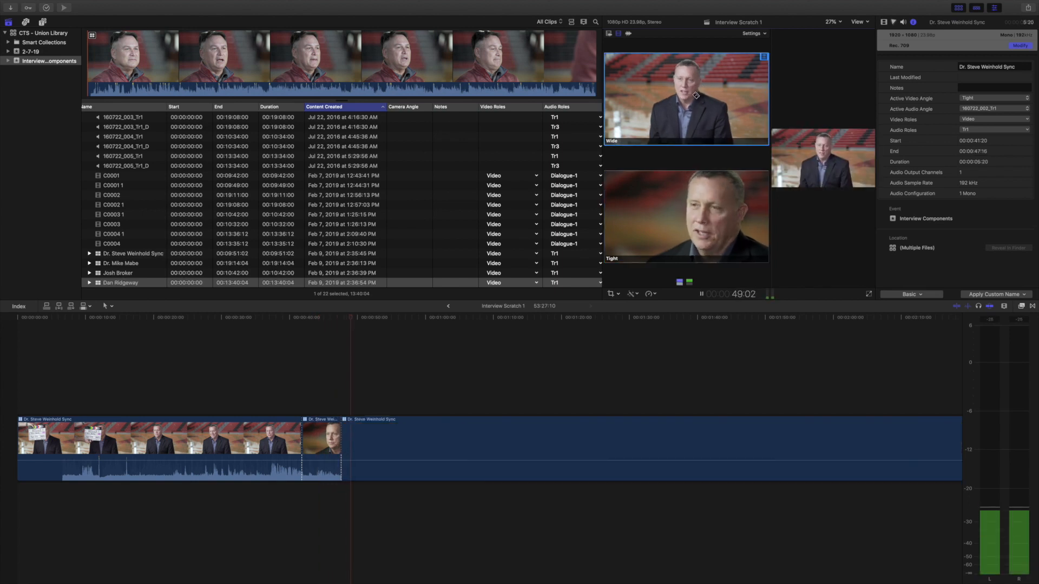
key("space")
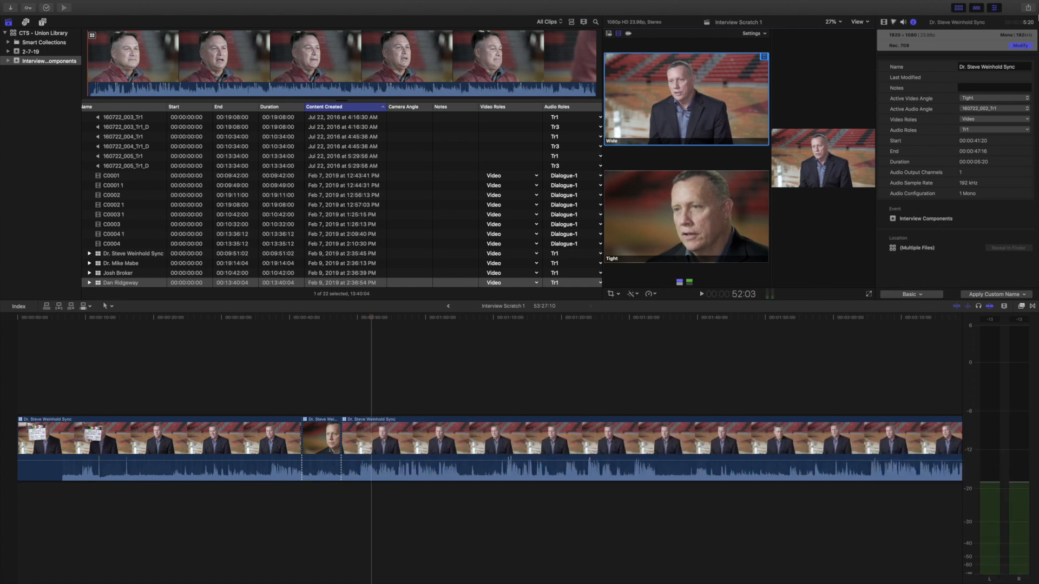
Step: Cut to the Tight angle and then back to Wide at two later points in the clip
left_click(994, 9)
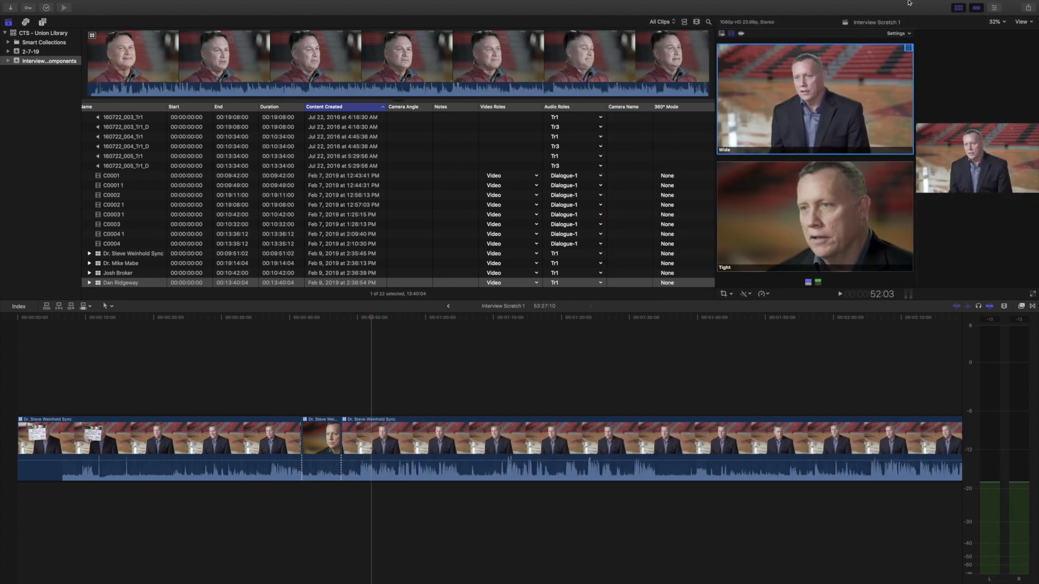
left_click(958, 8)
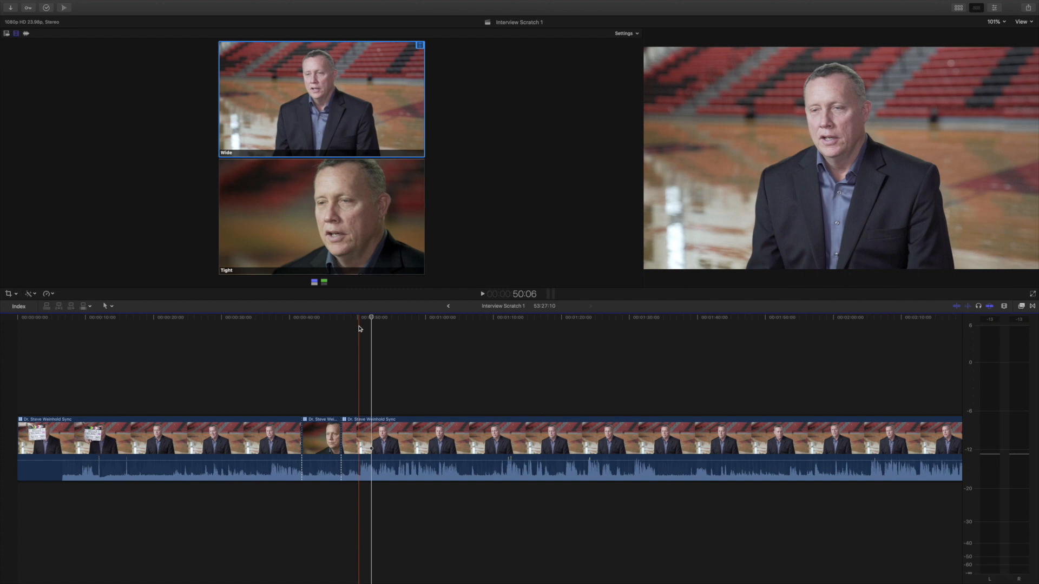
left_click(399, 319)
left_click(374, 199)
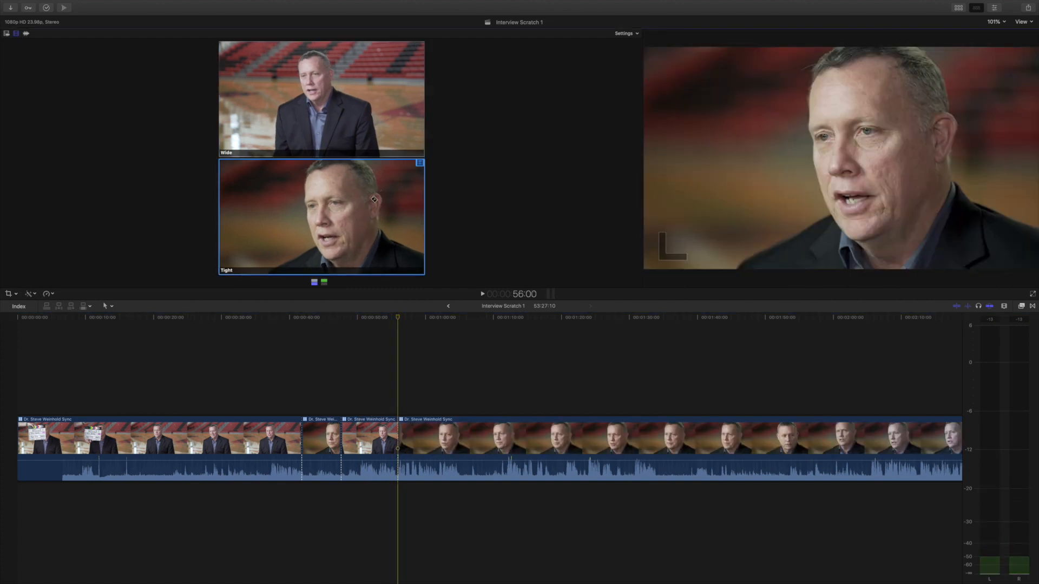
left_click(440, 316)
left_click(379, 125)
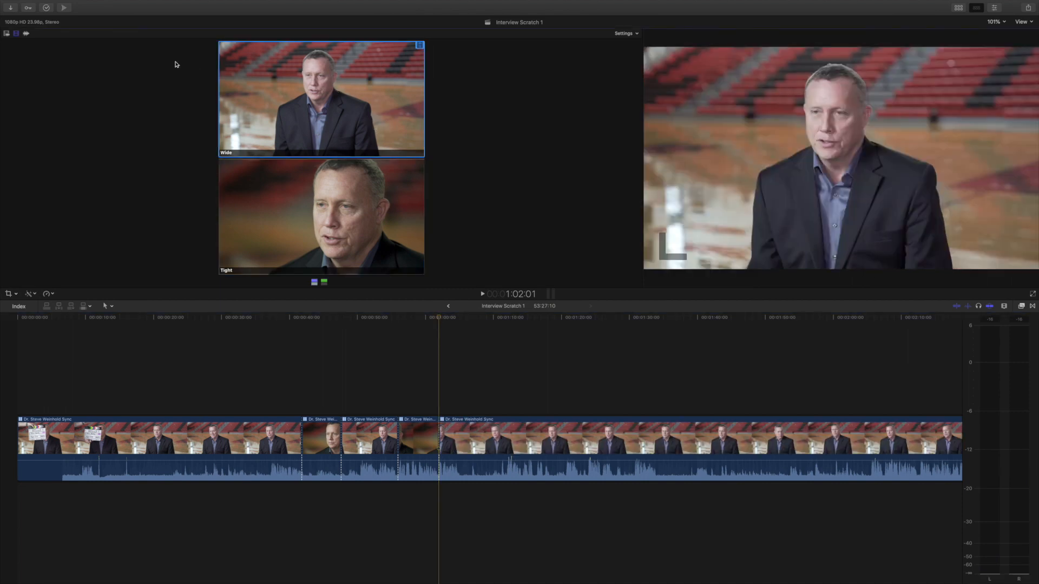
Step: Switch the angle viewer to video-and-audio switching and display 4 angles
left_click(7, 34)
left_click(625, 33)
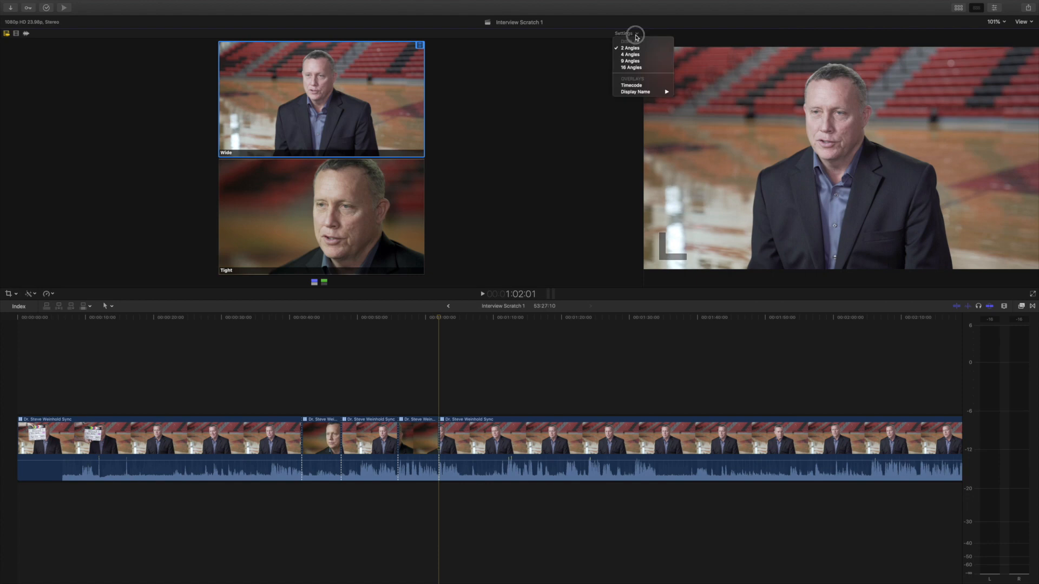
left_click(637, 57)
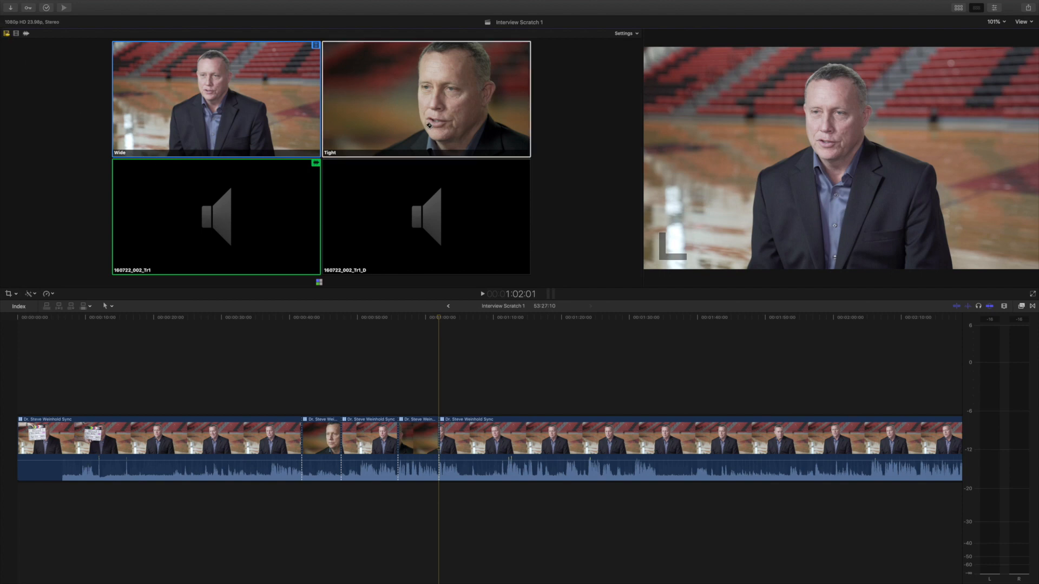
Step: Switch the clip to the Tight angle and then to the Wide angle with audio
left_click(433, 116)
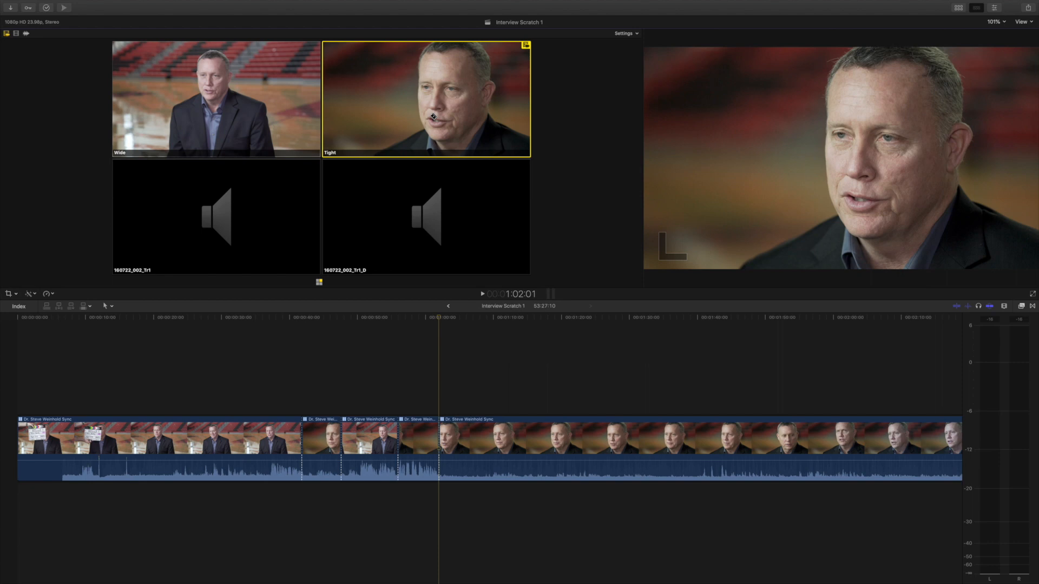
left_click(193, 83)
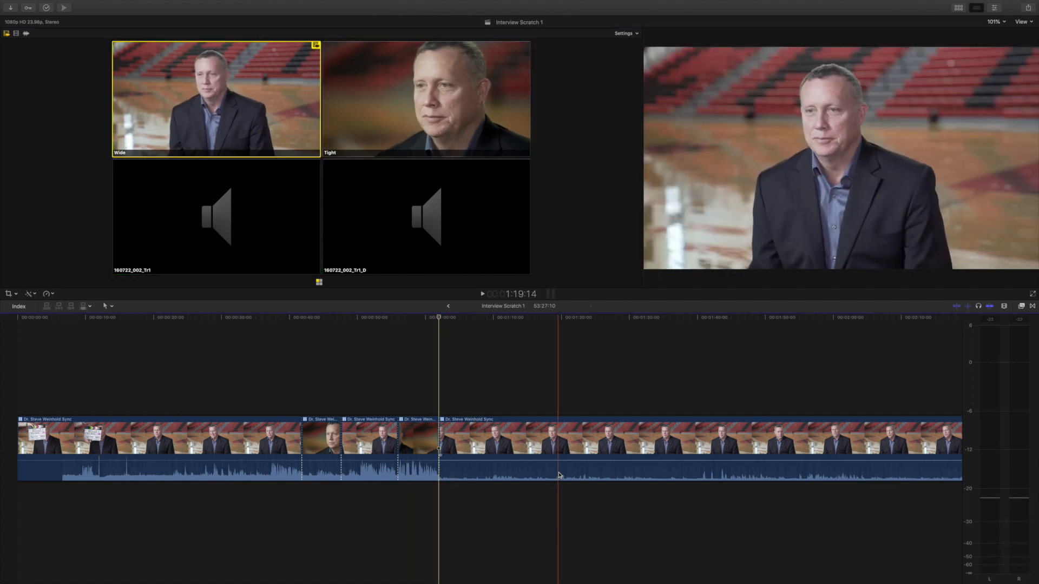
Step: Undo the last four angle edits and return the playhead to the start of the timeline
key("super+z")
key("super+z")
key("super+z")
key("super+z")
key("super+z")
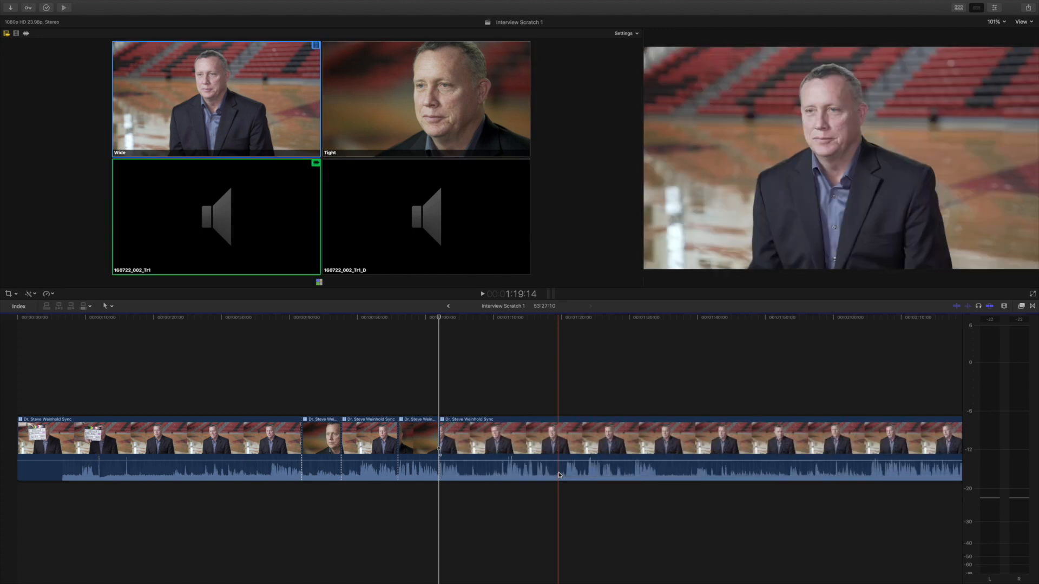
key("super+z")
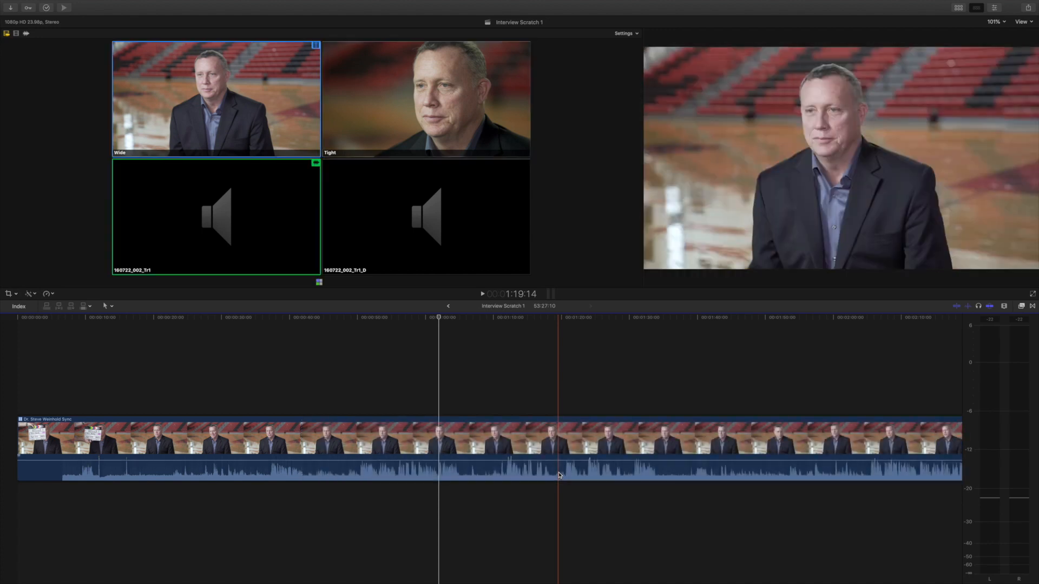
key("Home")
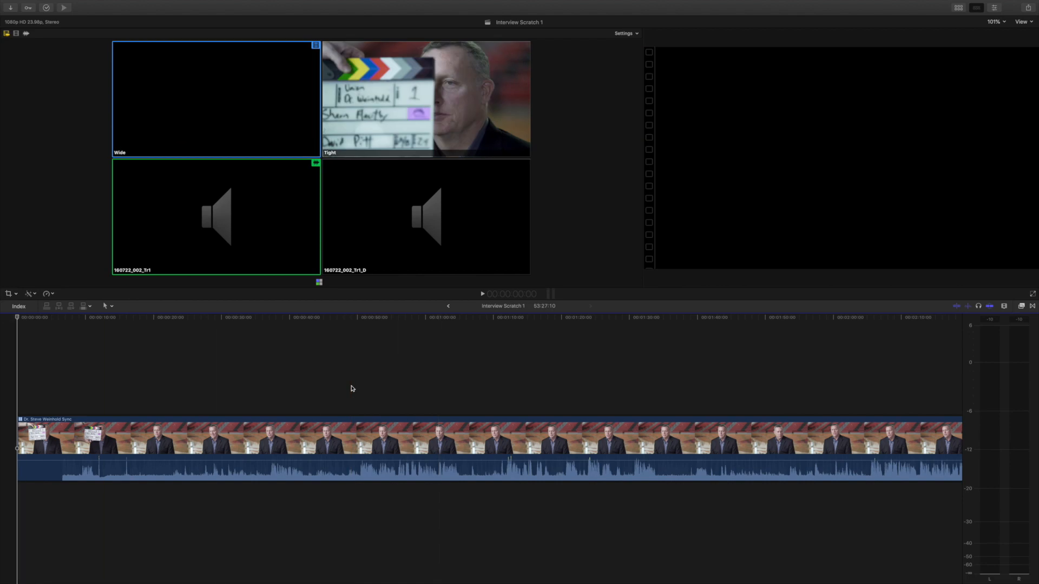
Step: Choose audio-only switching and try the 160722_002_Tr1_D audio angle before returning to 160722_002_Tr1
left_click(26, 35)
left_click(379, 225)
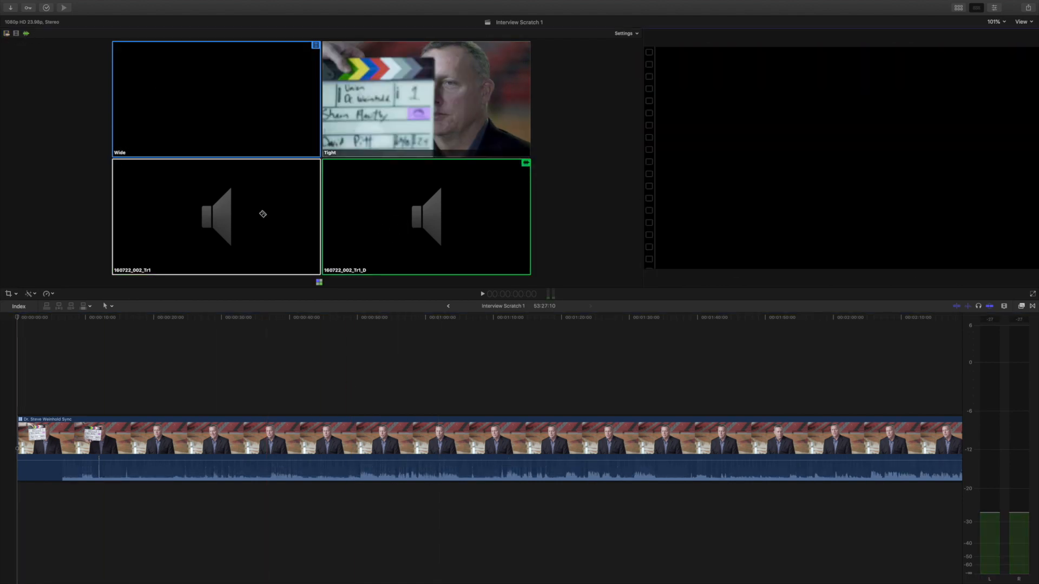
left_click(262, 214)
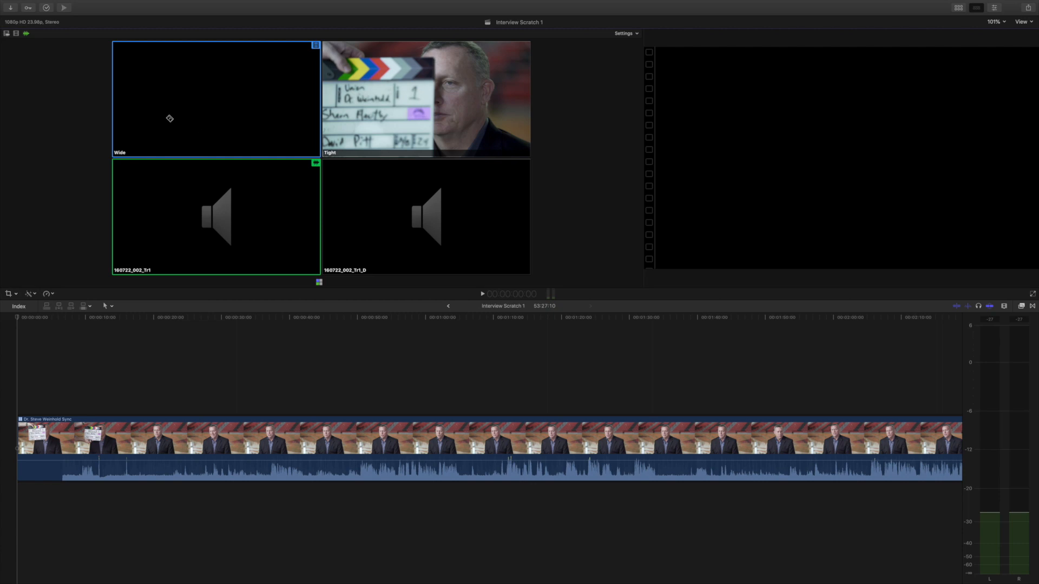
Step: With video-only switching, set the clip to the Tight angle and cut to Wide at about 0:37
left_click(15, 34)
left_click(422, 103)
left_click_drag(116, 317, 273, 317)
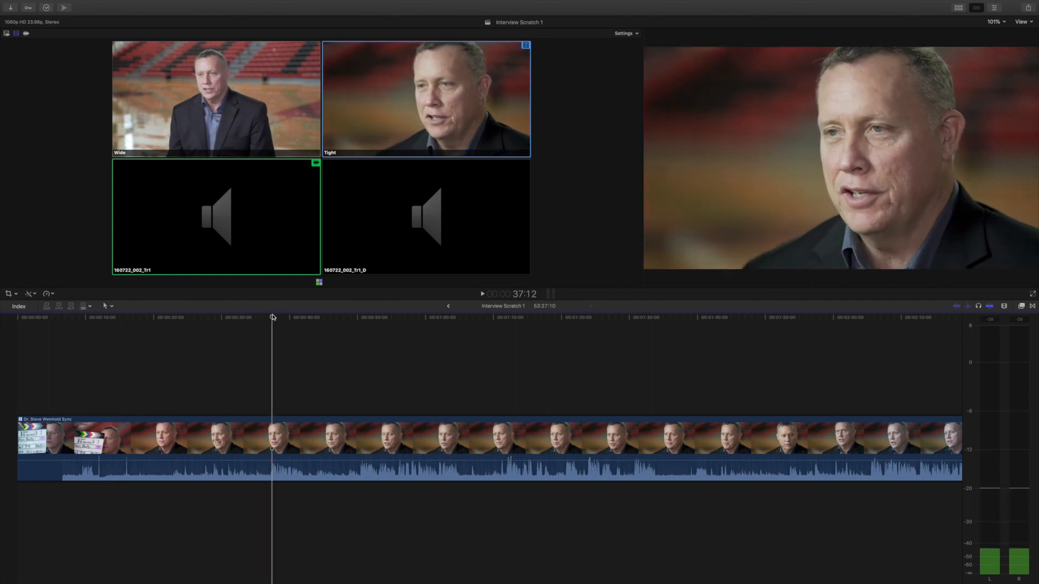
left_click(254, 64)
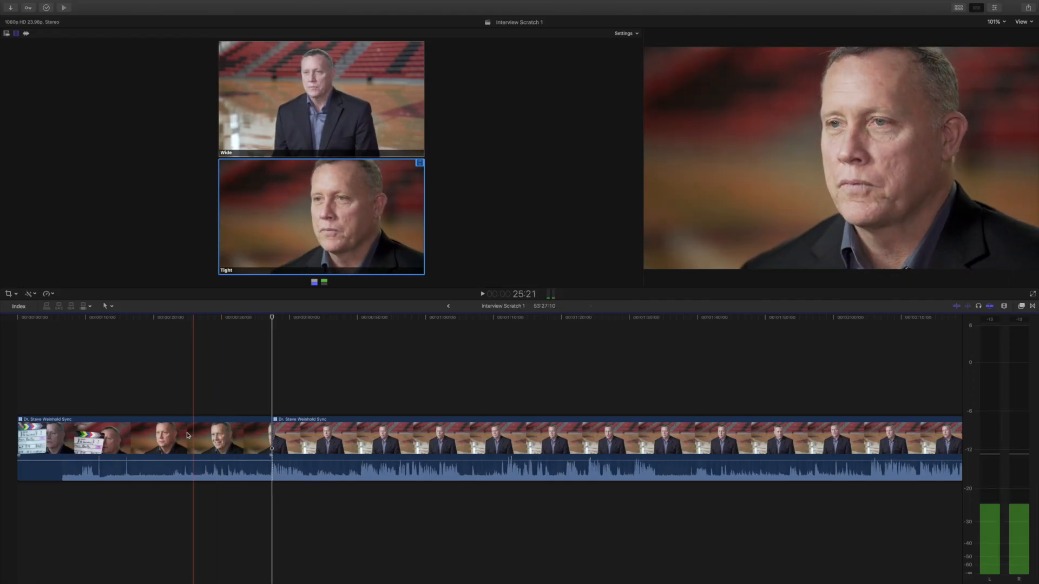
Step: Play back the edit around the angle cut
key("space")
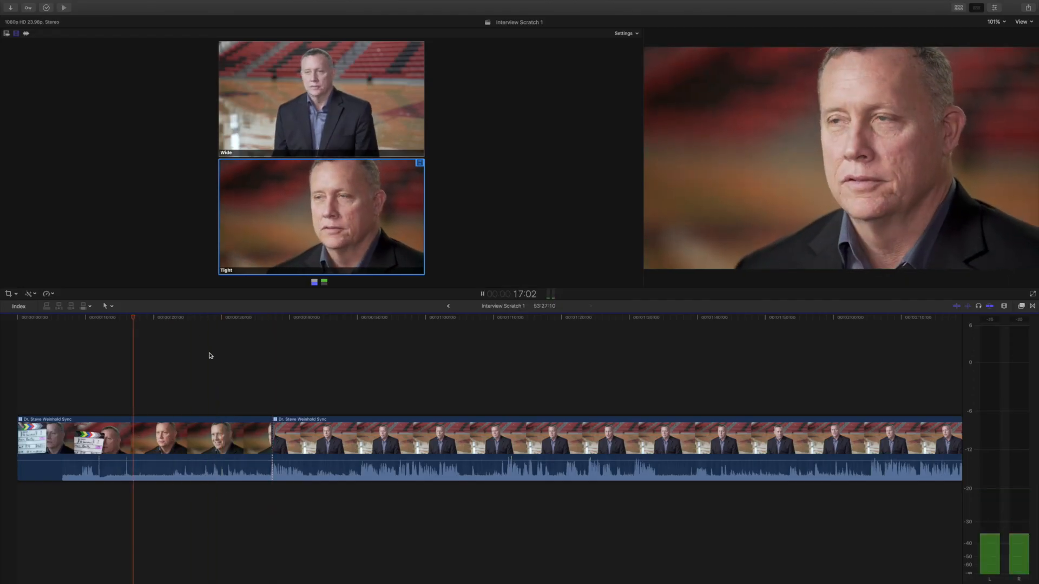
key("XF86AudioRaiseVolume")
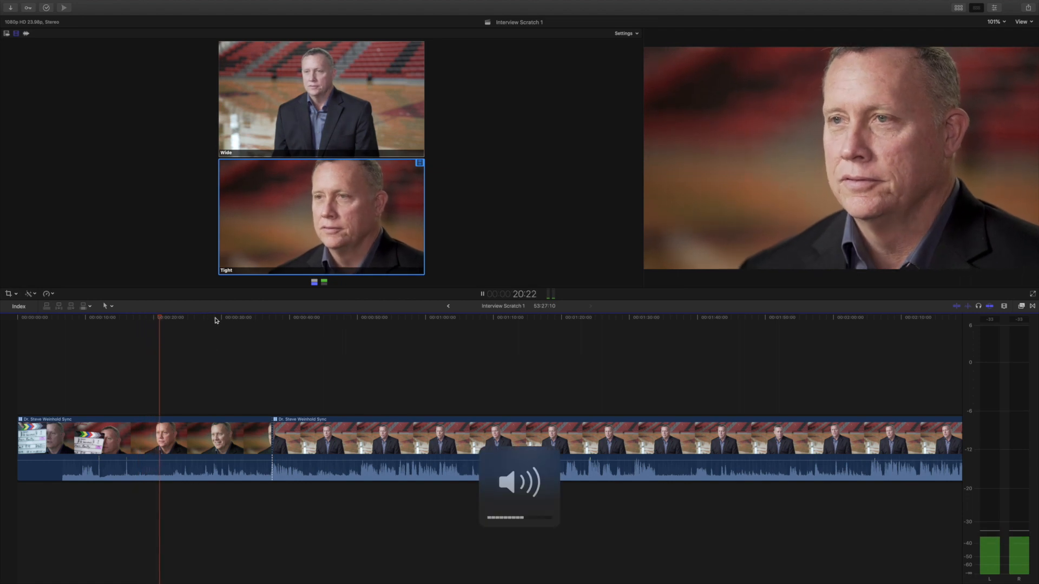
left_click(216, 319)
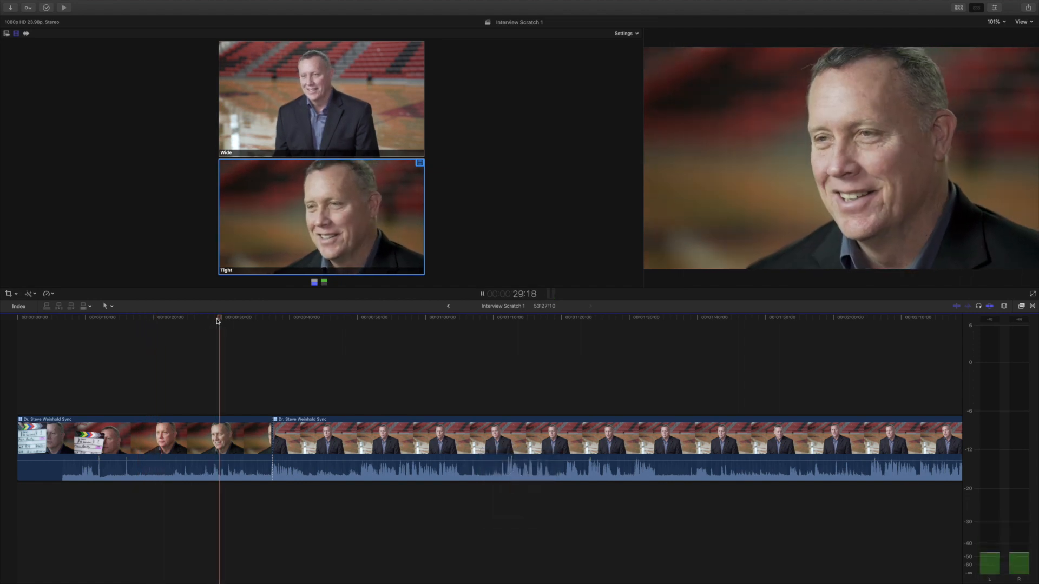
key("space")
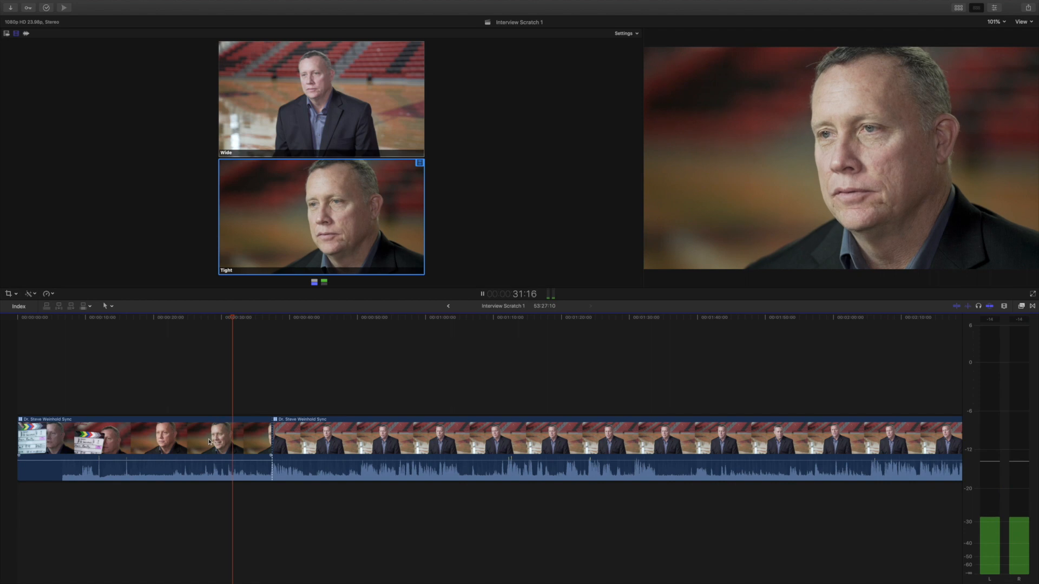
Step: Delete the clip's opening Tight-angle segment
left_click(209, 440)
key("Delete")
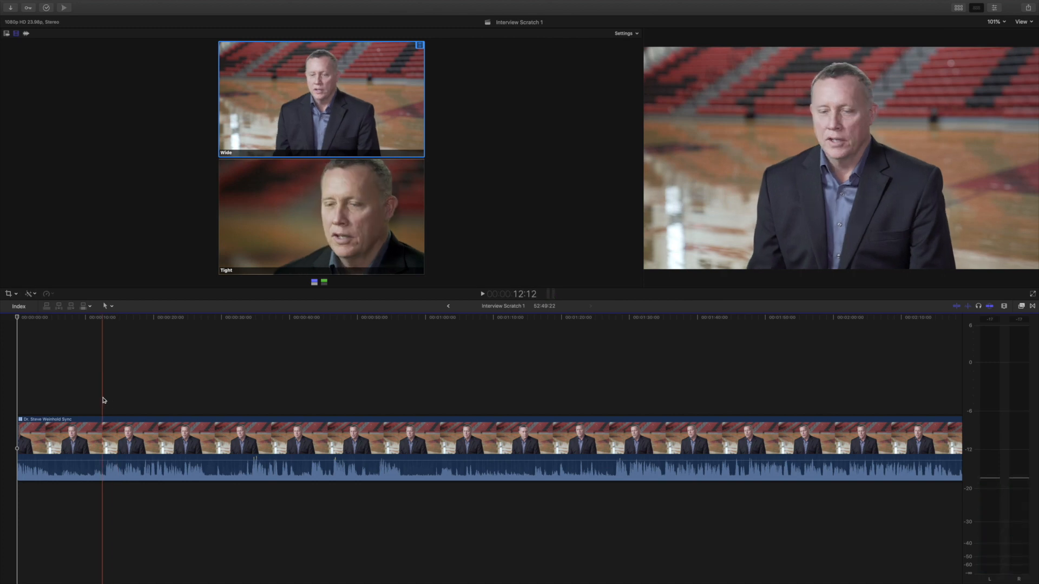
Step: Play back and scrub through the multicam clip to review the interview for a new starting point
key("space")
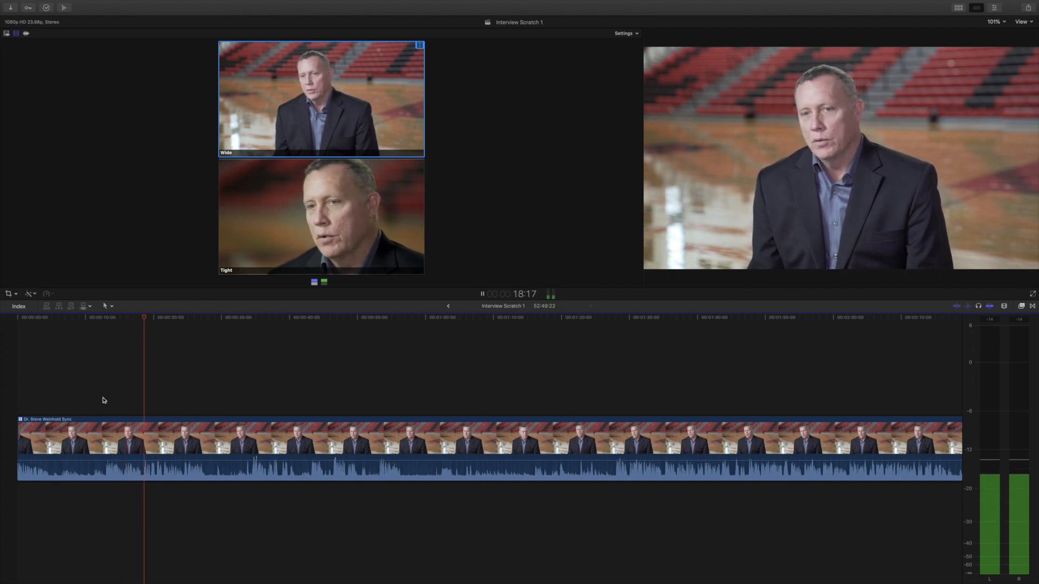
key("space")
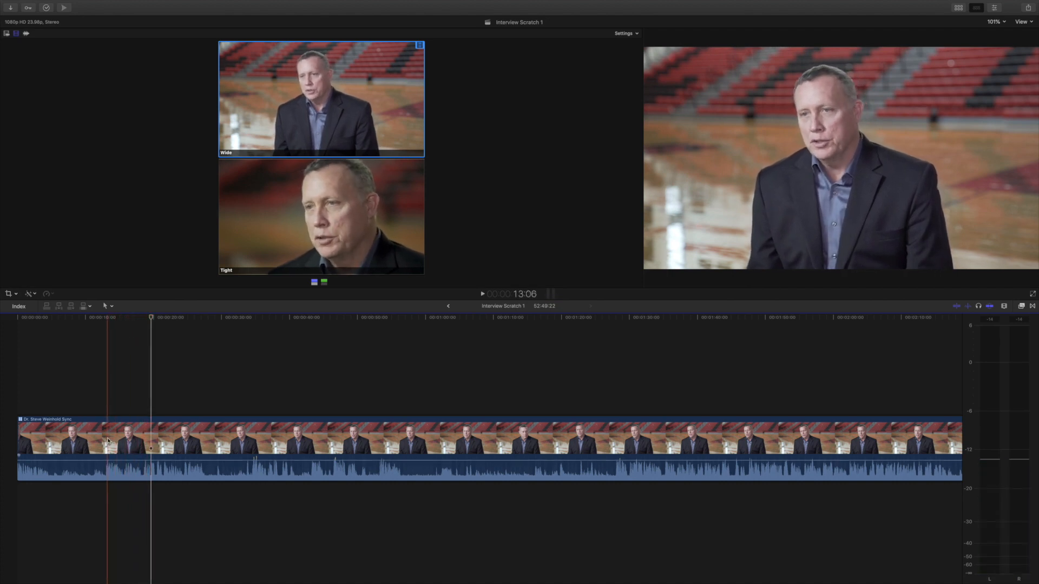
key("XF86AudioMute")
key("XF86AudioMute")
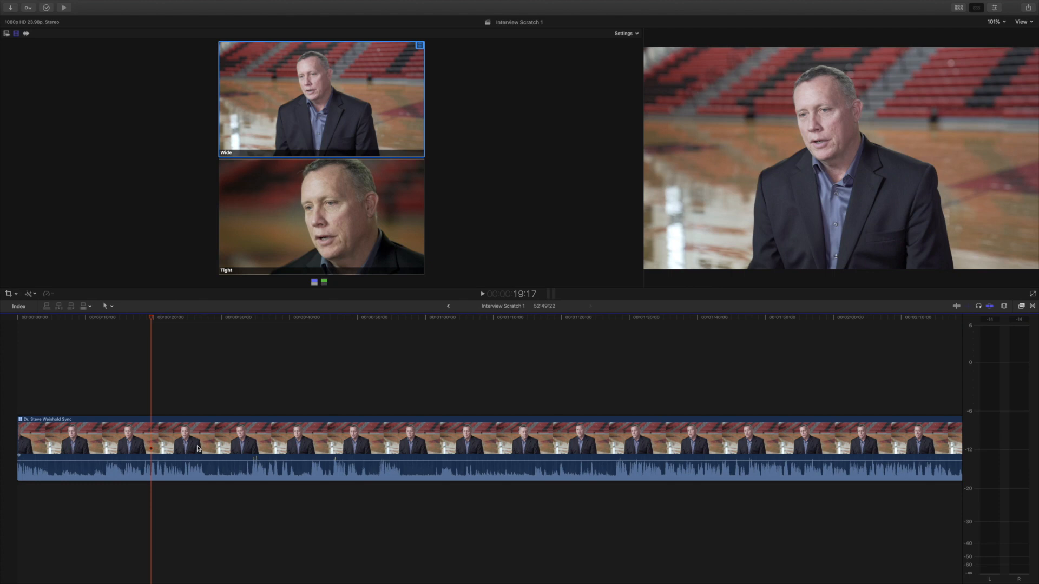
left_click_drag(160, 316, 251, 325)
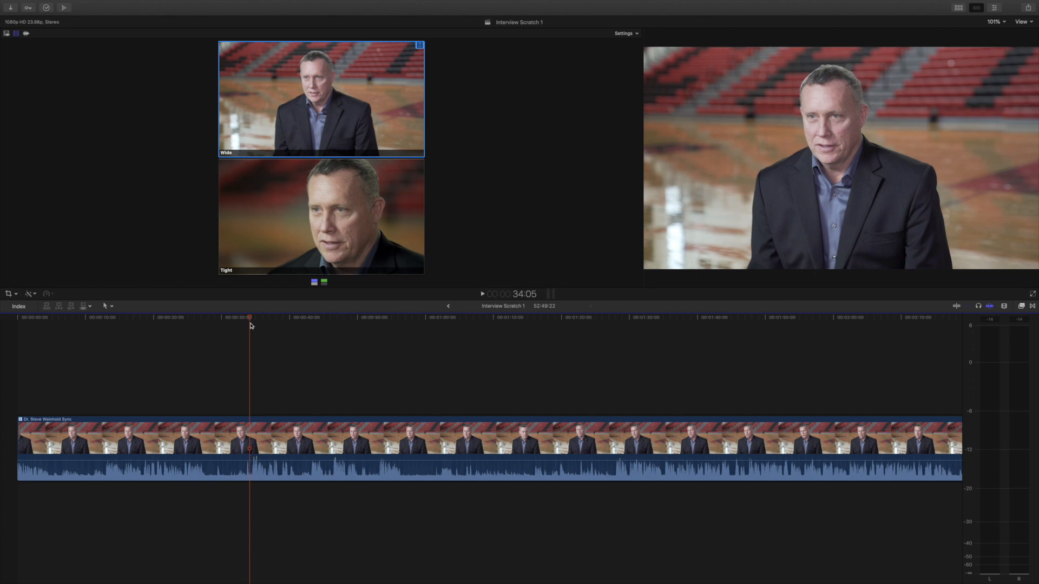
key("space")
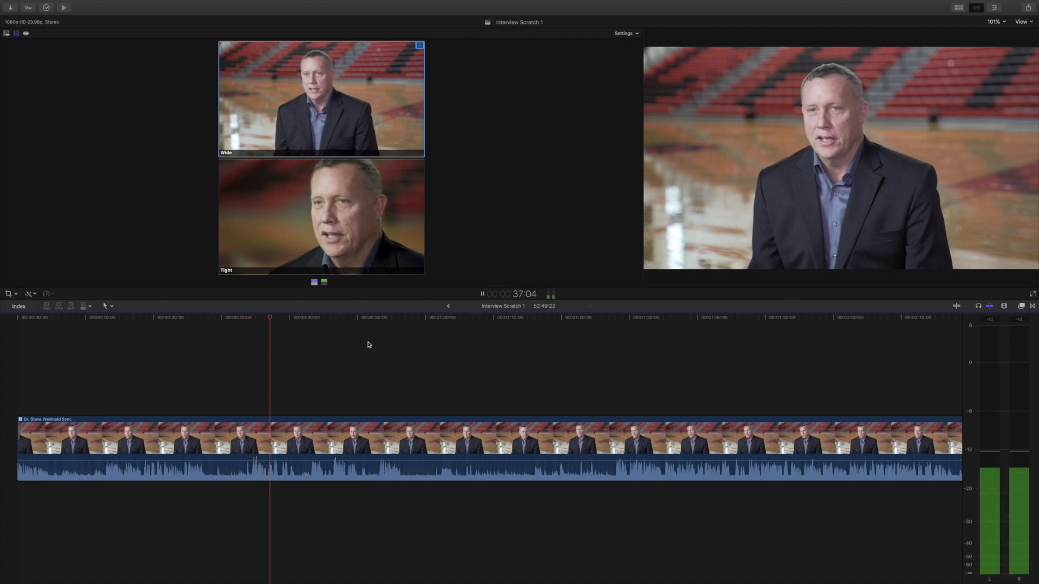
left_click(387, 318)
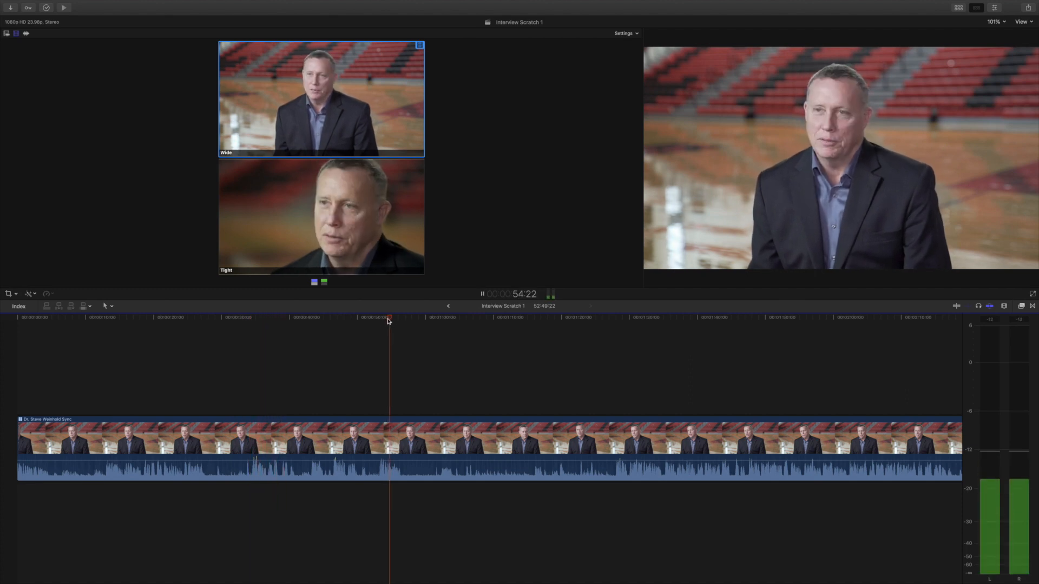
left_click(593, 318)
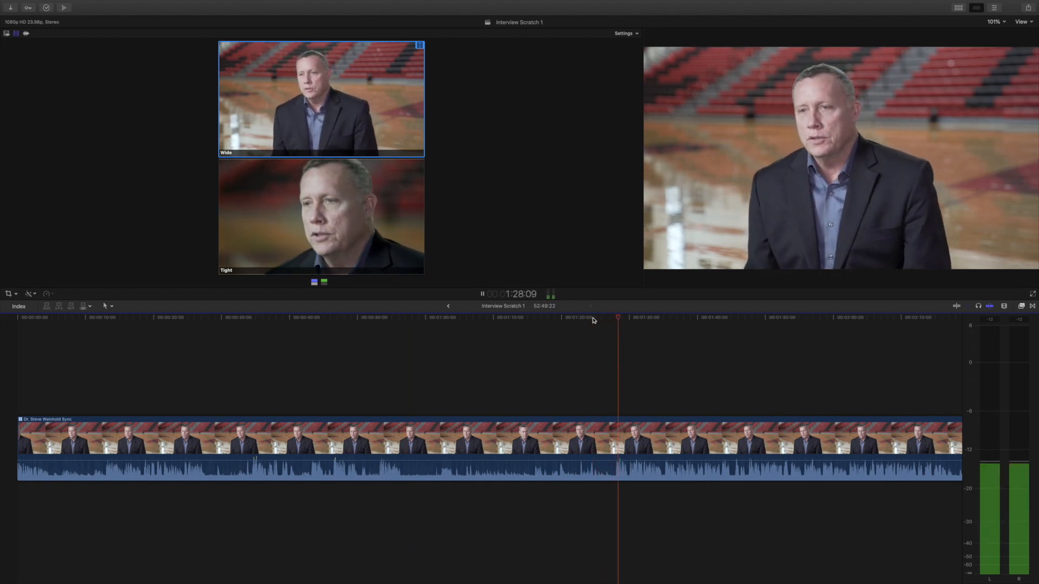
key("space")
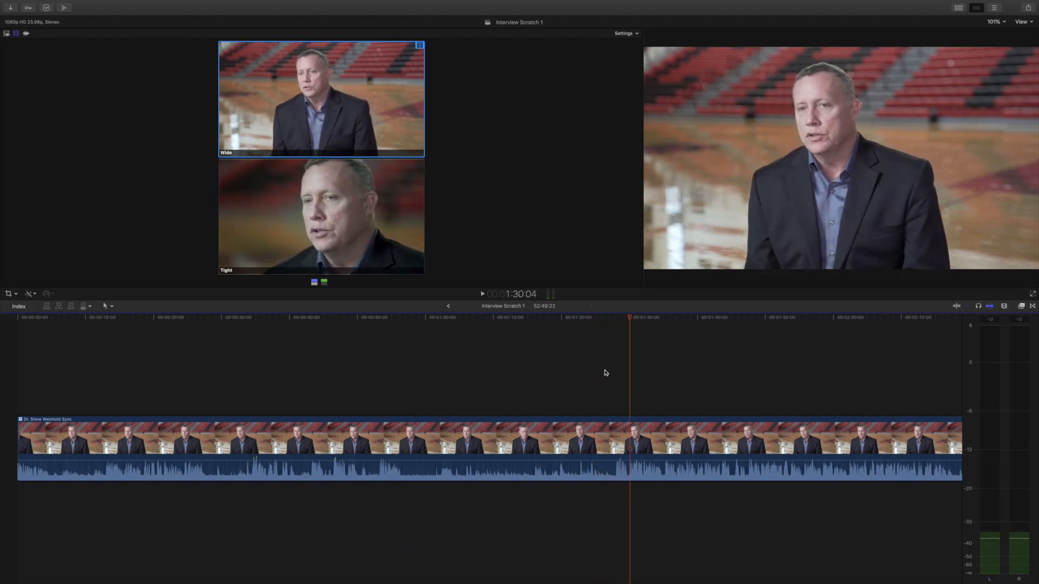
Step: Trim the clip's start to the playhead at about 1:27
left_click(613, 318)
left_click_drag(614, 317, 615, 318)
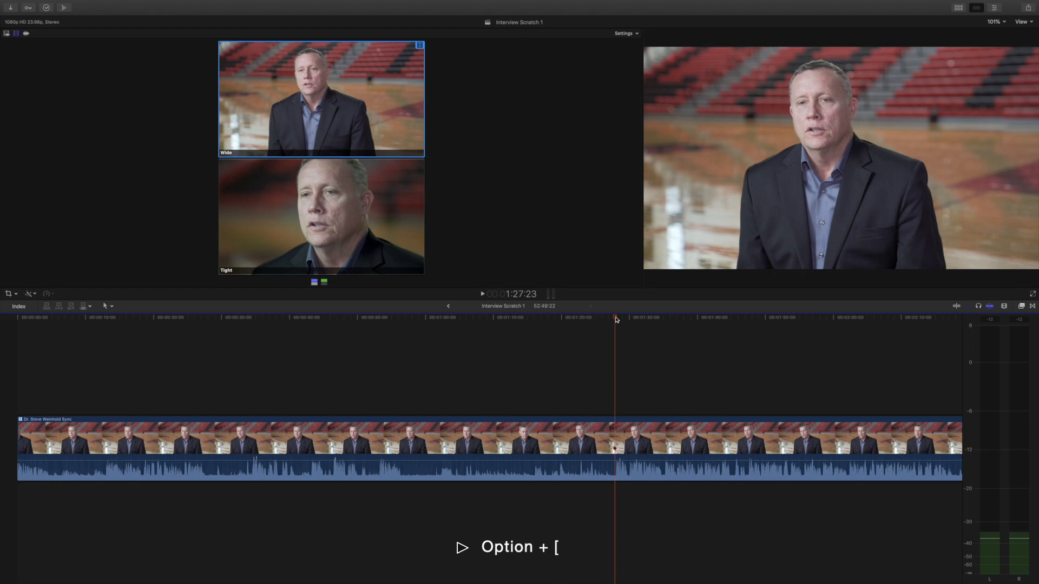
key("alt+bracketleft")
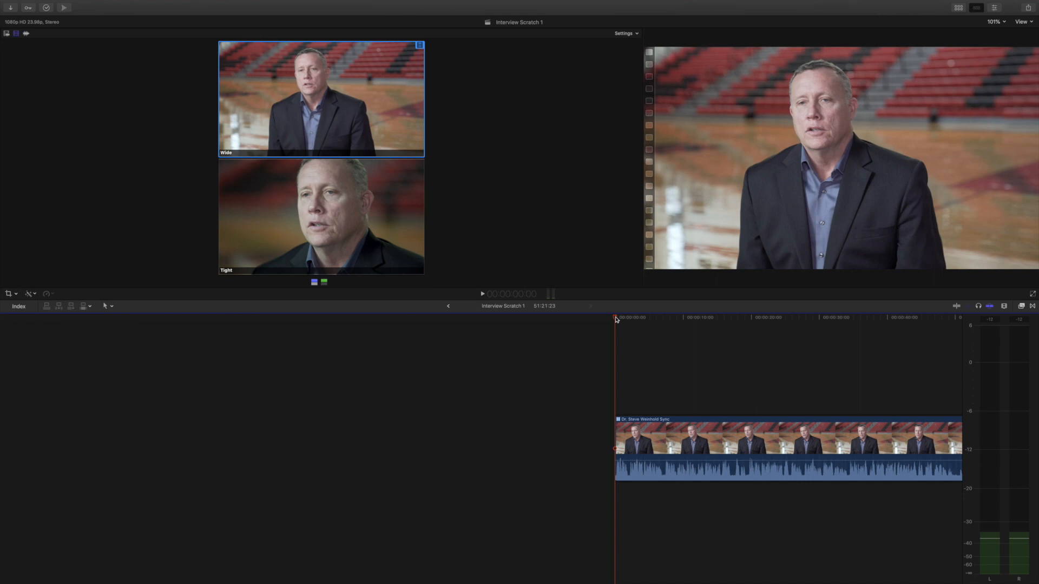
scroll(644, 369, "right", 10)
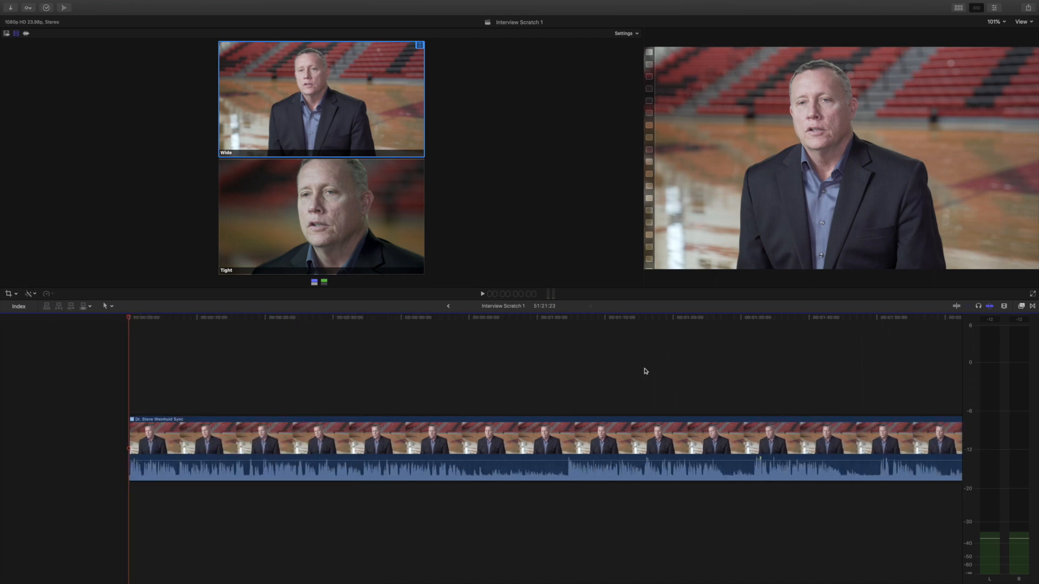
Step: Play back the opening of the trimmed clip and cut it with the blade at about 0:50
key("space")
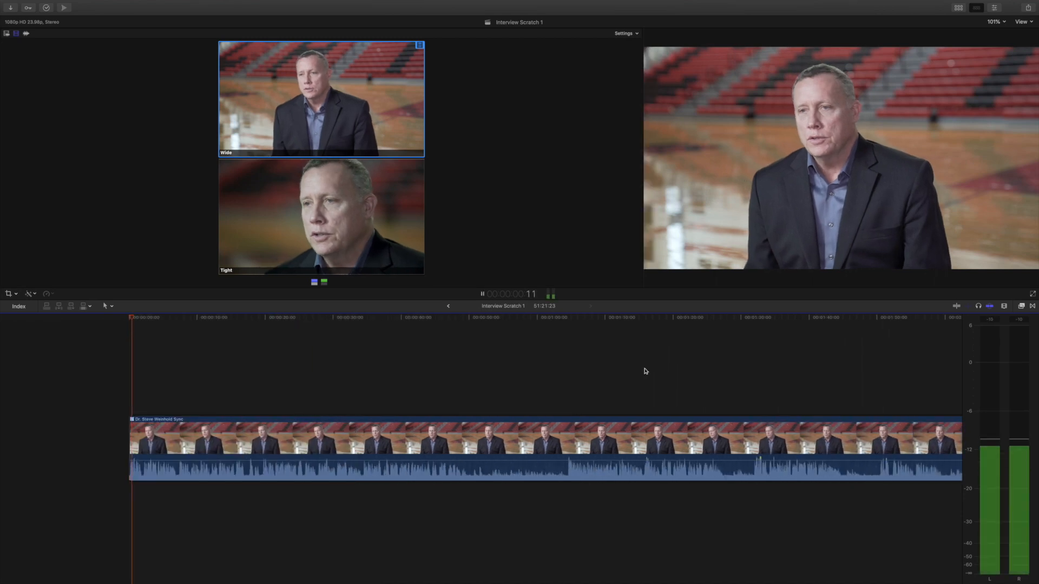
key("space")
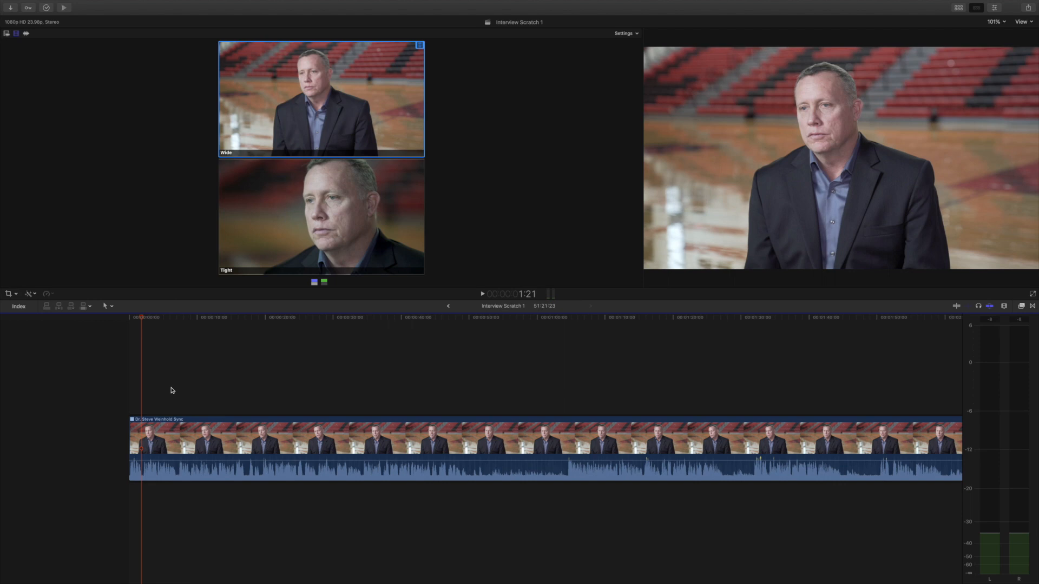
left_click(440, 388)
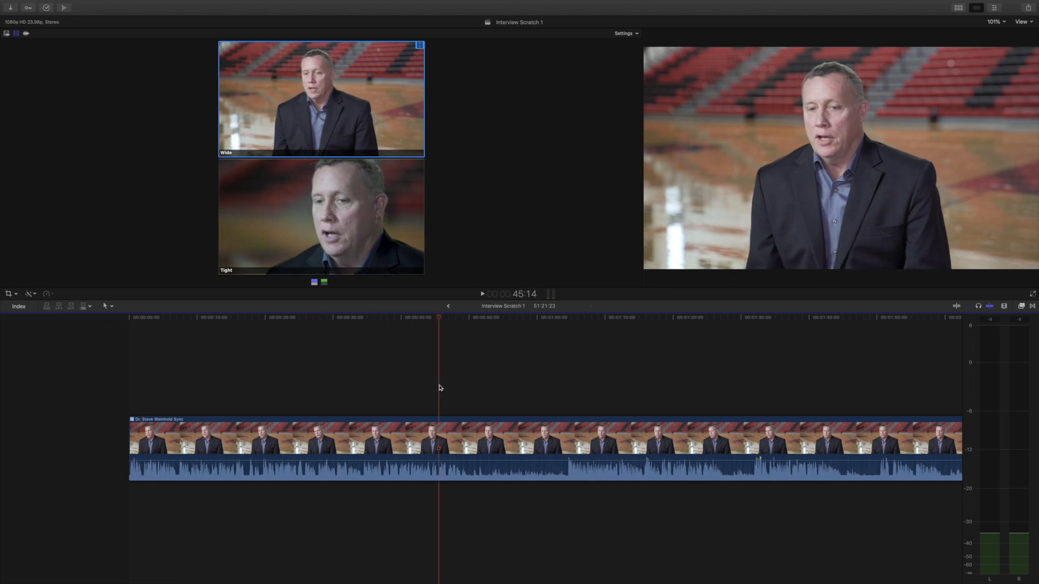
key("space")
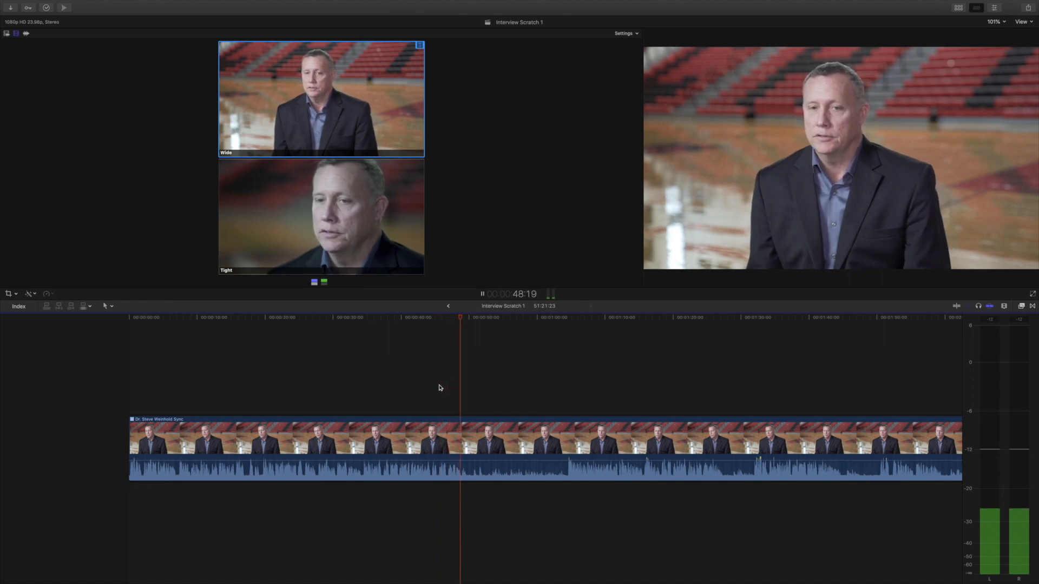
key("space")
key("super+b")
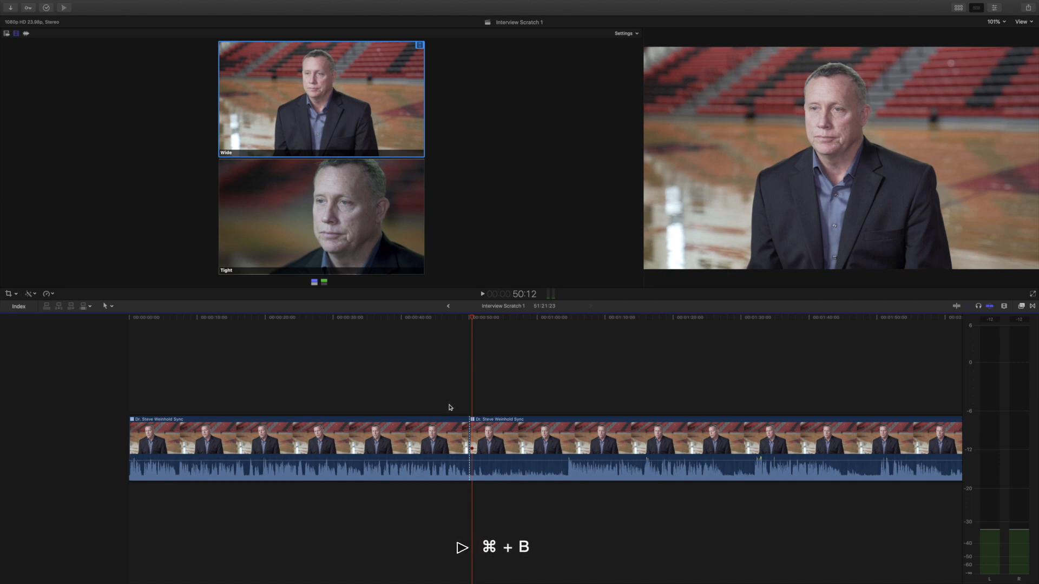
Step: Select a range of about 4 seconds inside the second segment with Range Selection and delete it
left_click_drag(518, 320, 567, 322)
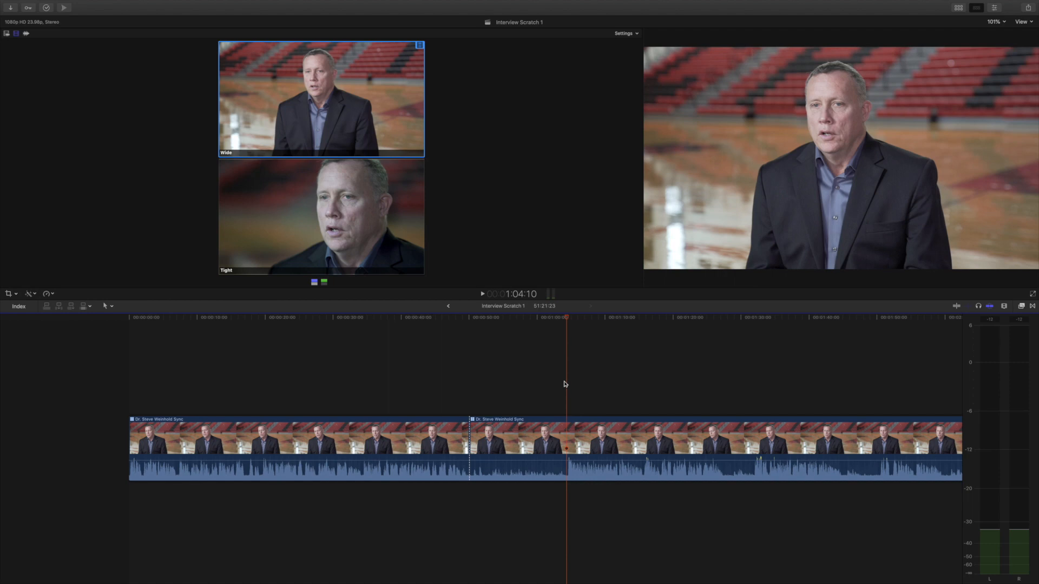
key("Up")
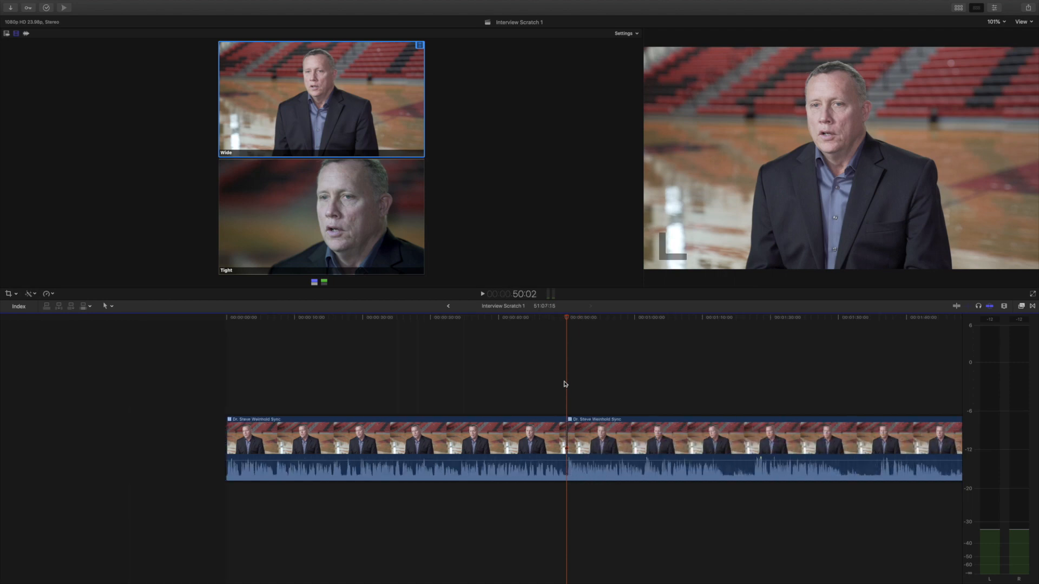
scroll(564, 384, "right", 5)
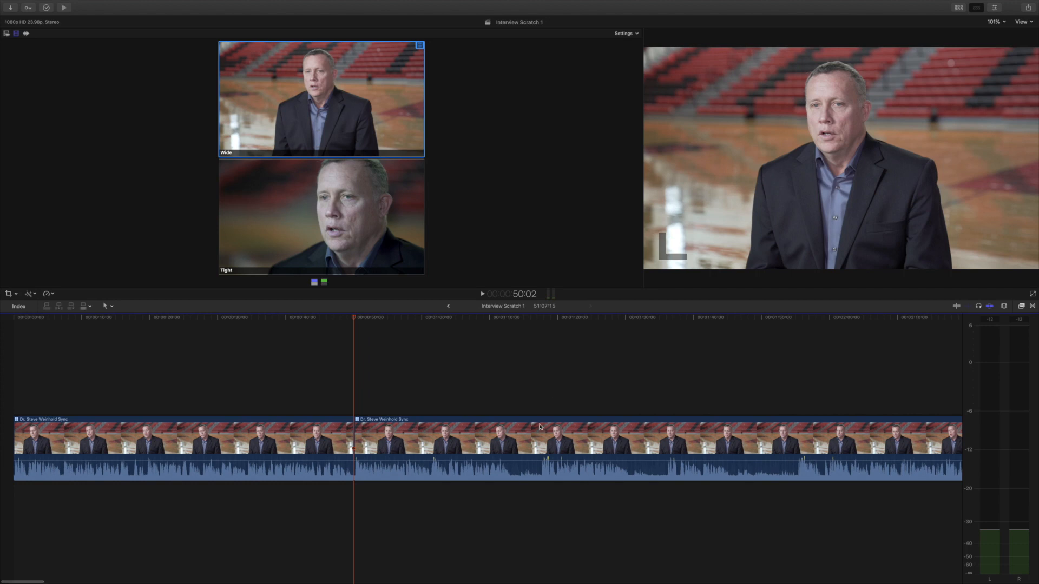
key("r")
left_click_drag(512, 455, 543, 457)
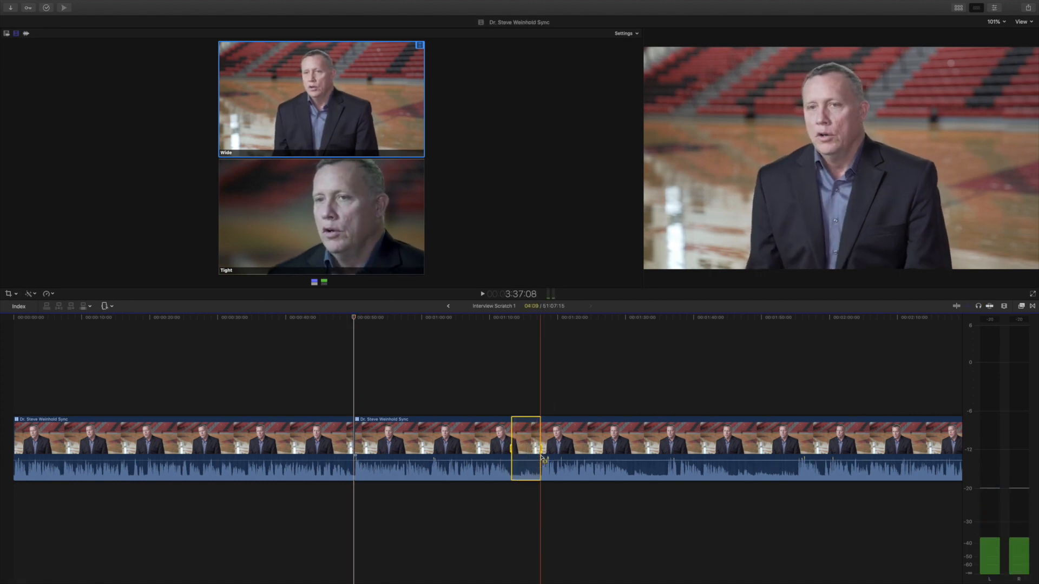
key("Delete")
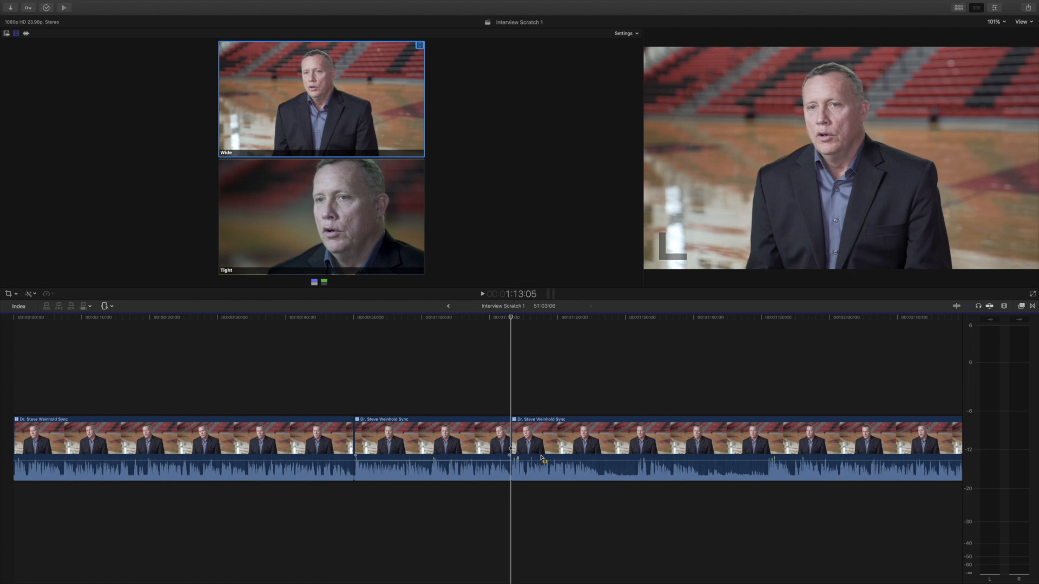
Step: Blade out a short section of the third segment and delete it
key("b")
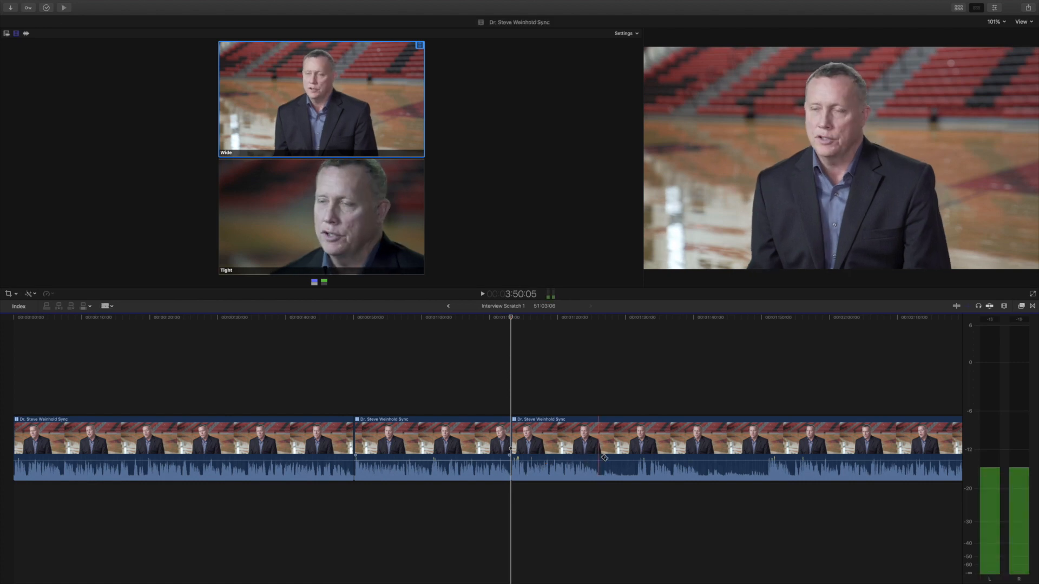
left_click(599, 459)
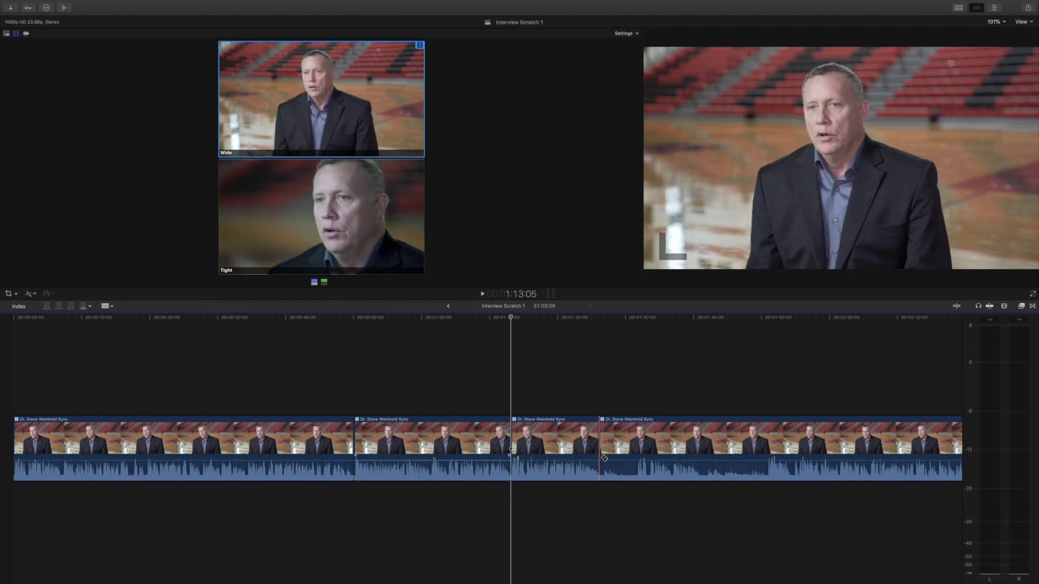
left_click(637, 456)
key("a")
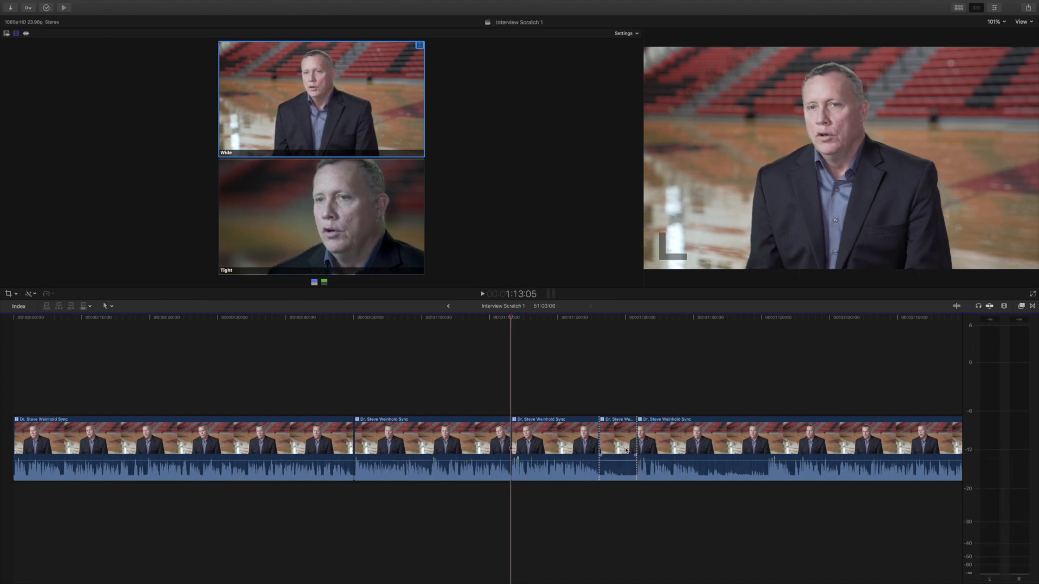
left_click(622, 447)
key("Delete")
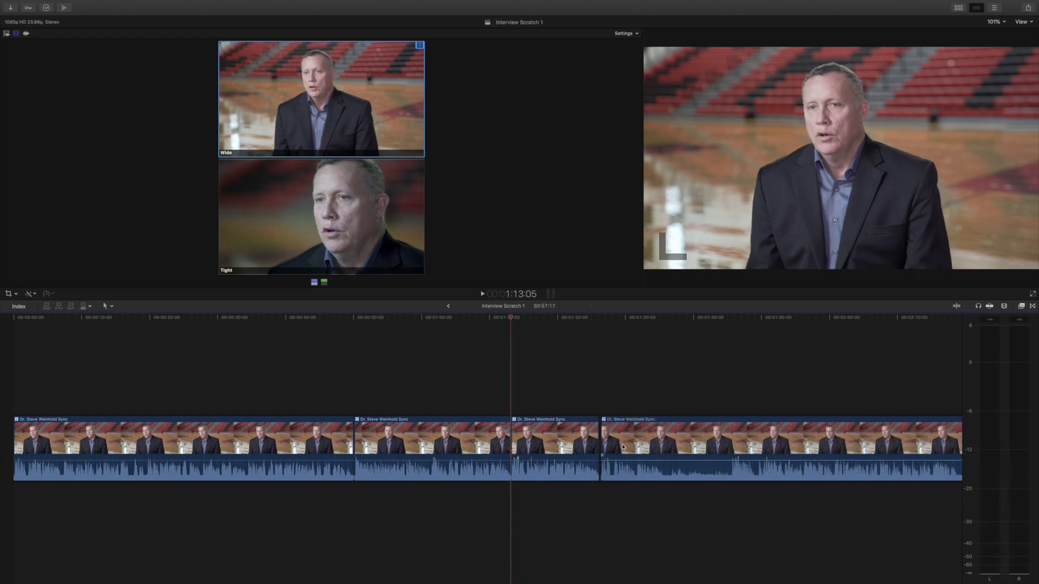
Step: Select a range of about 10 seconds after the last cut and delete it, returning to the Select tool
key("b")
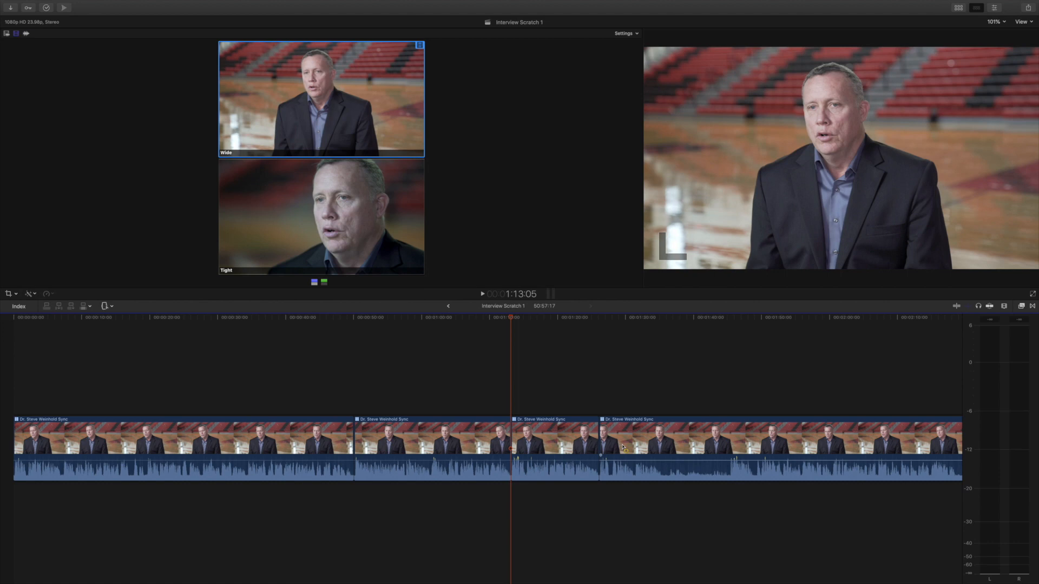
left_click_drag(663, 447, 729, 446)
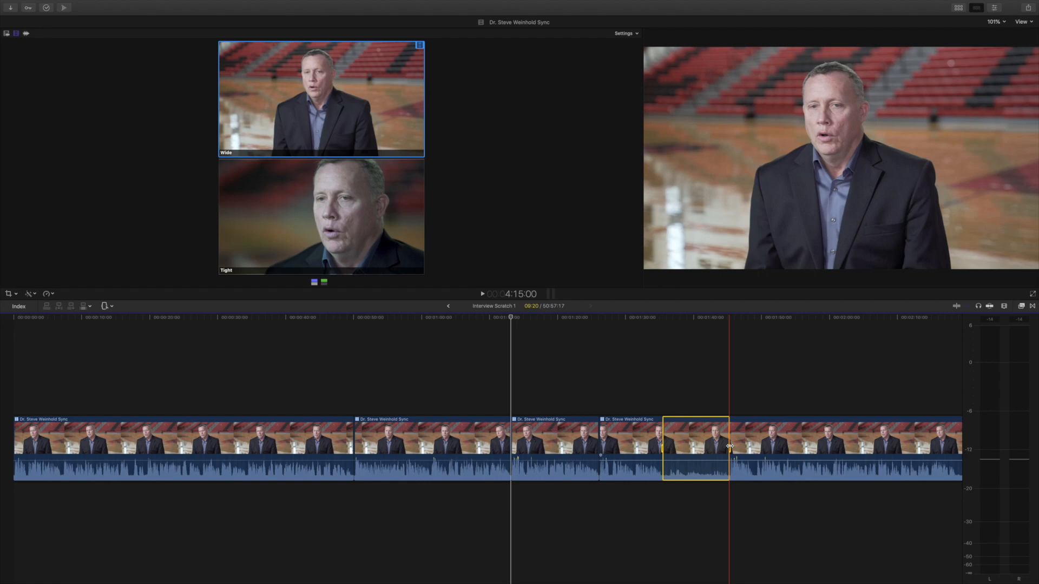
key("Delete")
key("a")
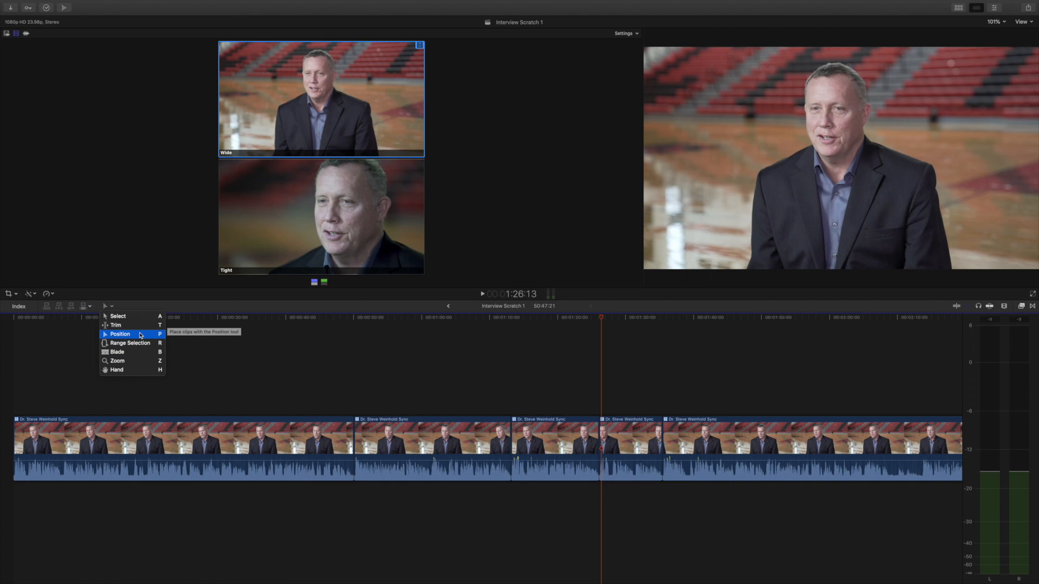
Step: With the Position tool, lift the short segment at about 1:26 above the storyline, leaving a gap in its place
left_click(139, 335)
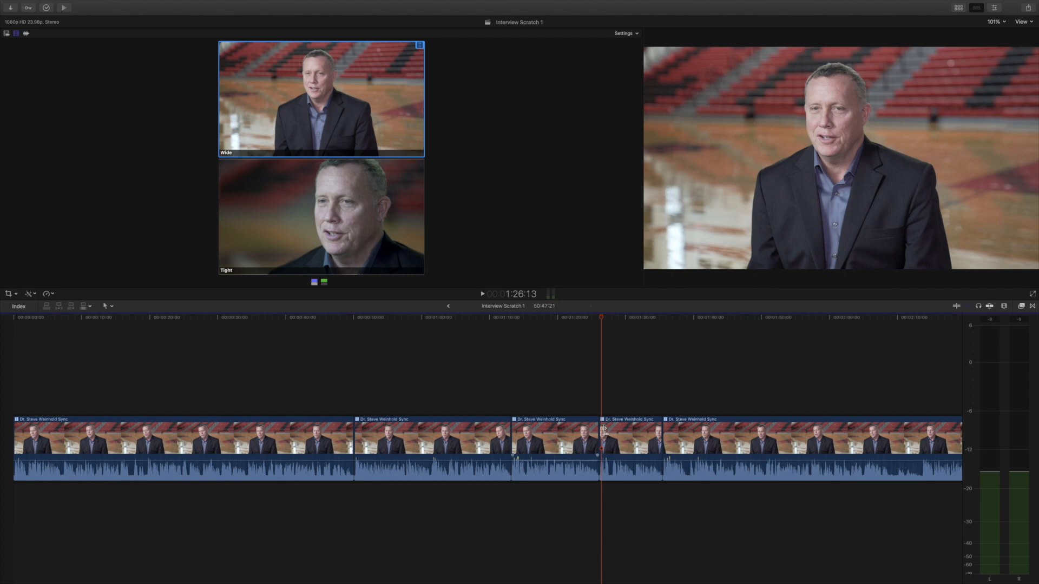
mouse_move(629, 429)
left_mouse_down()
mouse_move(624, 386)
mouse_move(642, 366)
mouse_move(612, 436)
left_mouse_up()
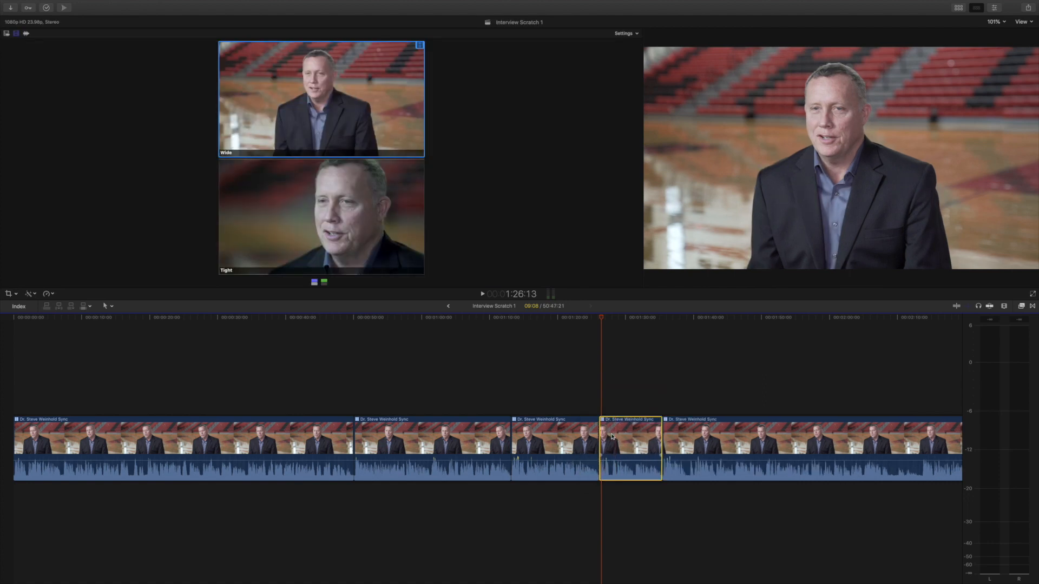
left_click_drag(629, 439, 628, 369)
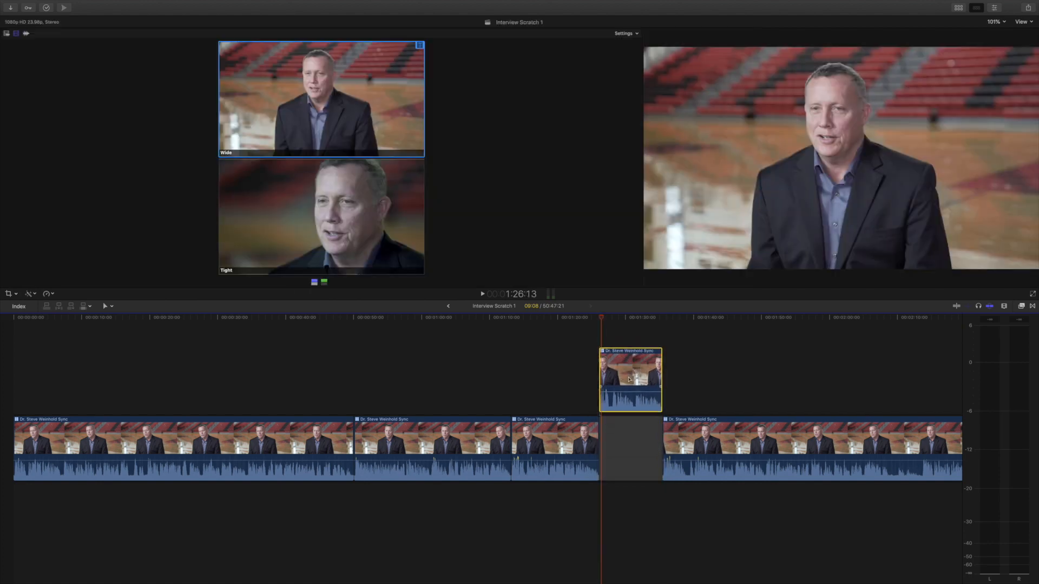
scroll(633, 443, "right", 3)
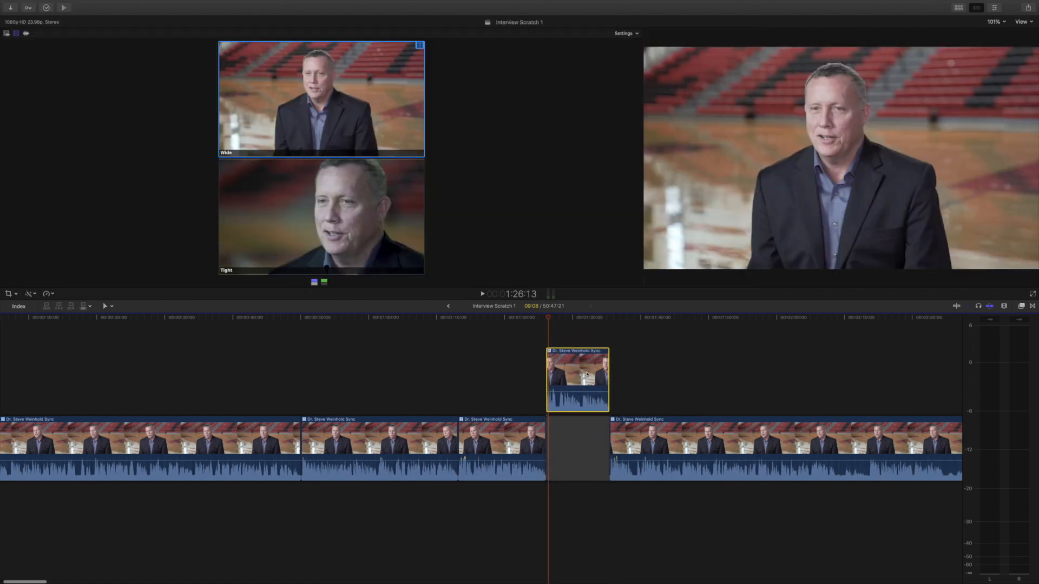
left_click(597, 320)
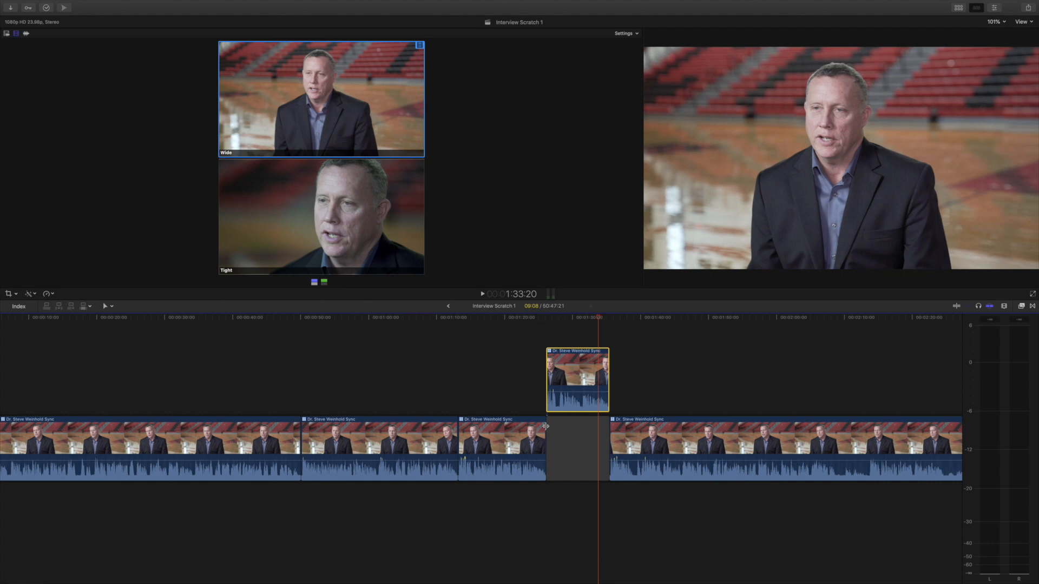
scroll(610, 437, "right", 3)
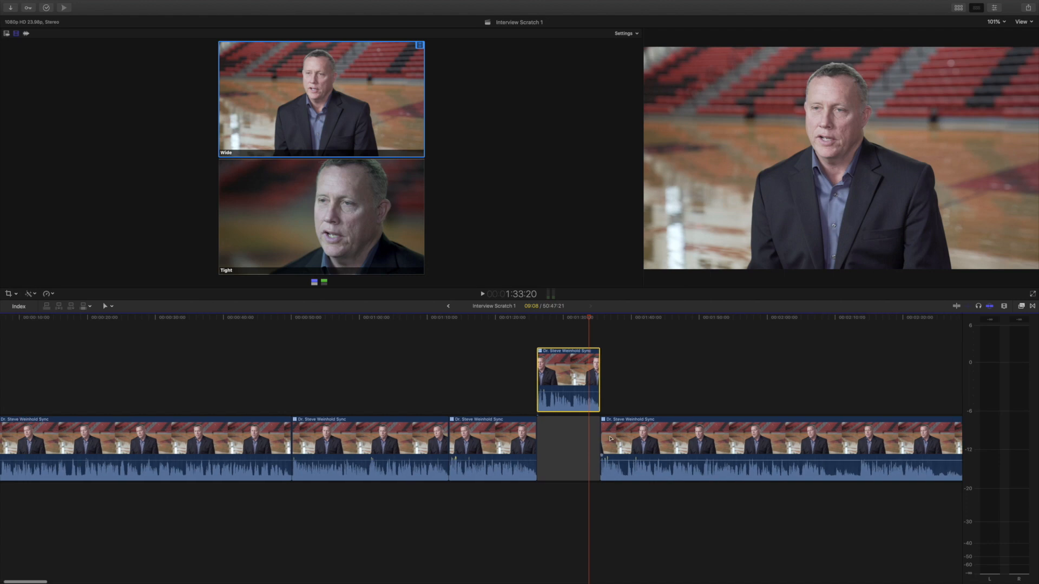
scroll(609, 437, "right", 2)
scroll(609, 437, "right", 1)
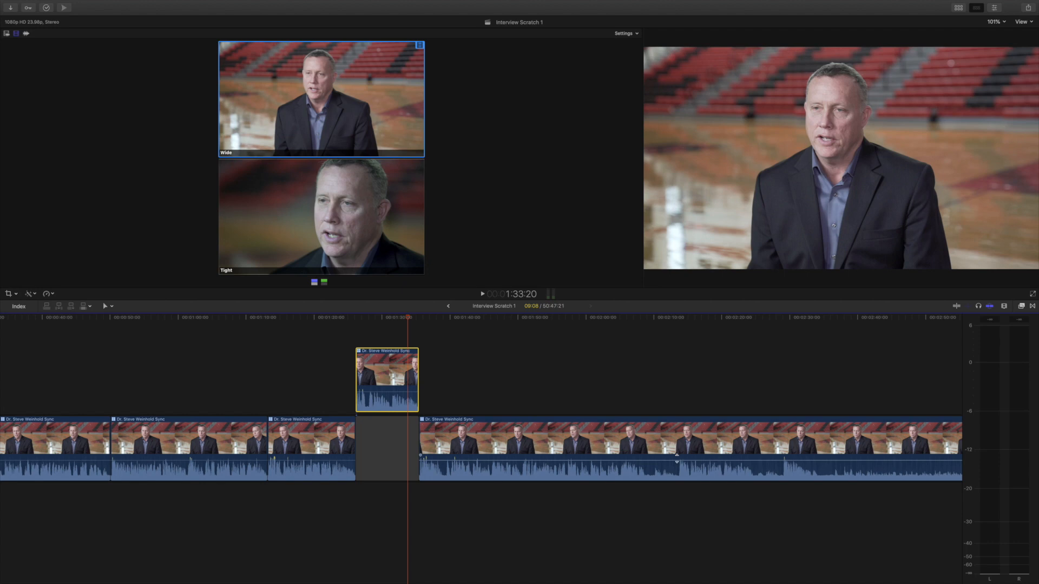
Step: Blade the long storyline segment at two points and lift the section between the cuts above the storyline with the Position tool
key("b")
left_click(678, 466)
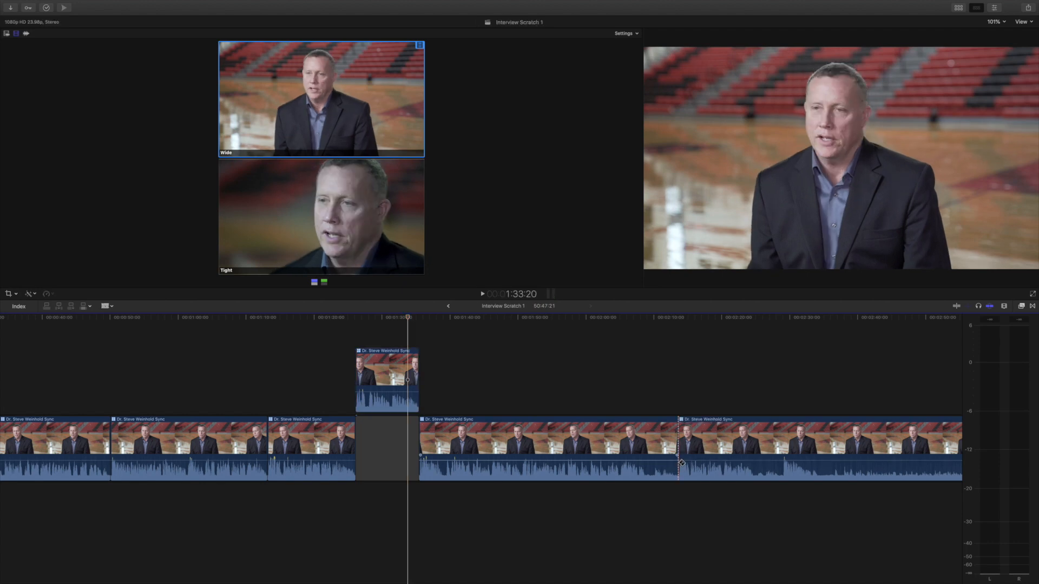
left_click(754, 453)
key("a")
left_click_drag(731, 451, 732, 399)
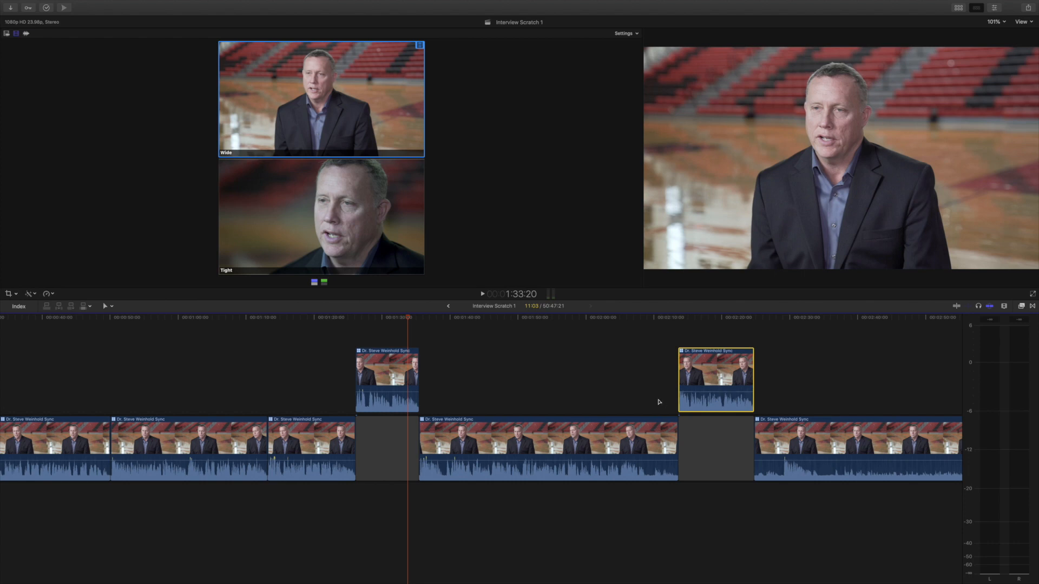
Step: Review the lifted and remaining segments across the whole Interview Scratch timeline
key("super+minus")
key("super+minus")
key("super+minus")
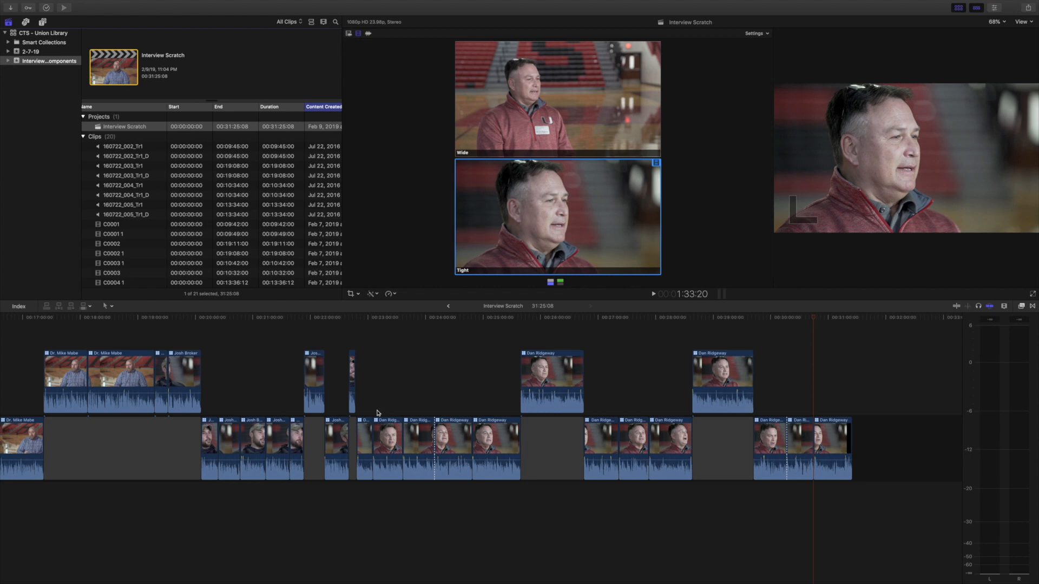
left_click(399, 438)
left_click(413, 435)
left_click(450, 436)
left_click(491, 442)
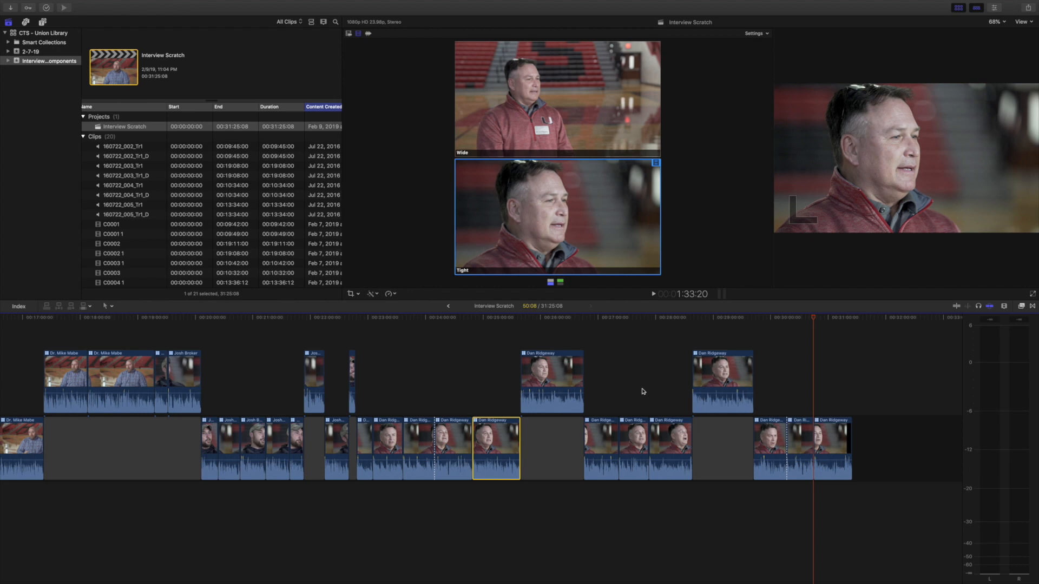
scroll(642, 391, "left", 10)
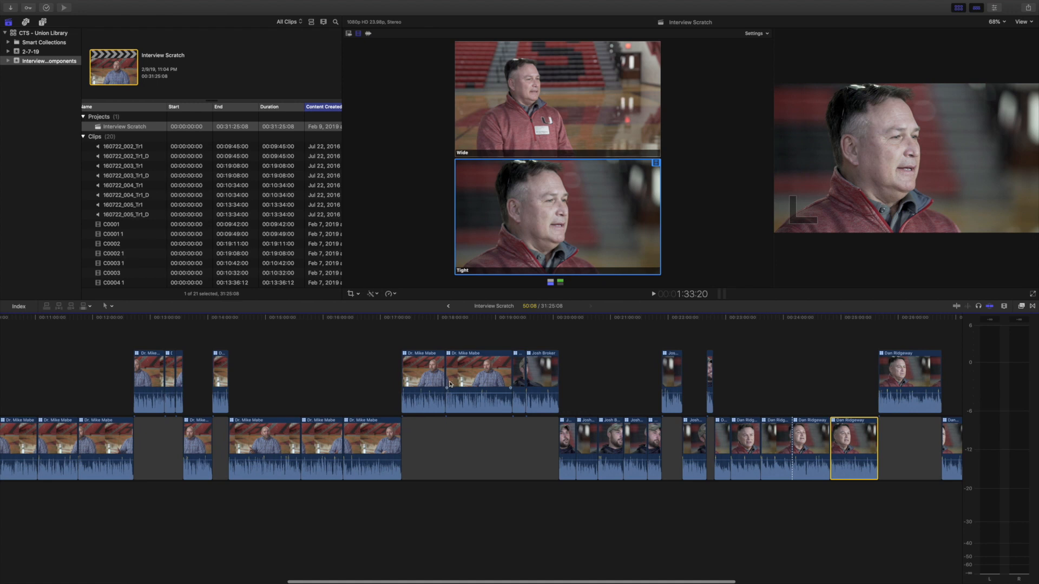
scroll(449, 384, "left", 15)
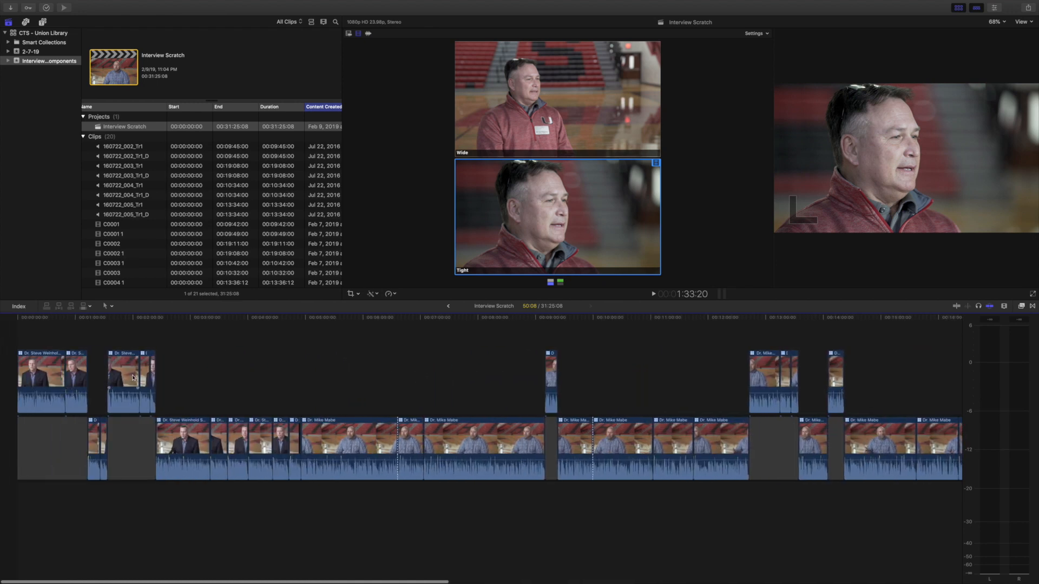
scroll(558, 360, "right", 4)
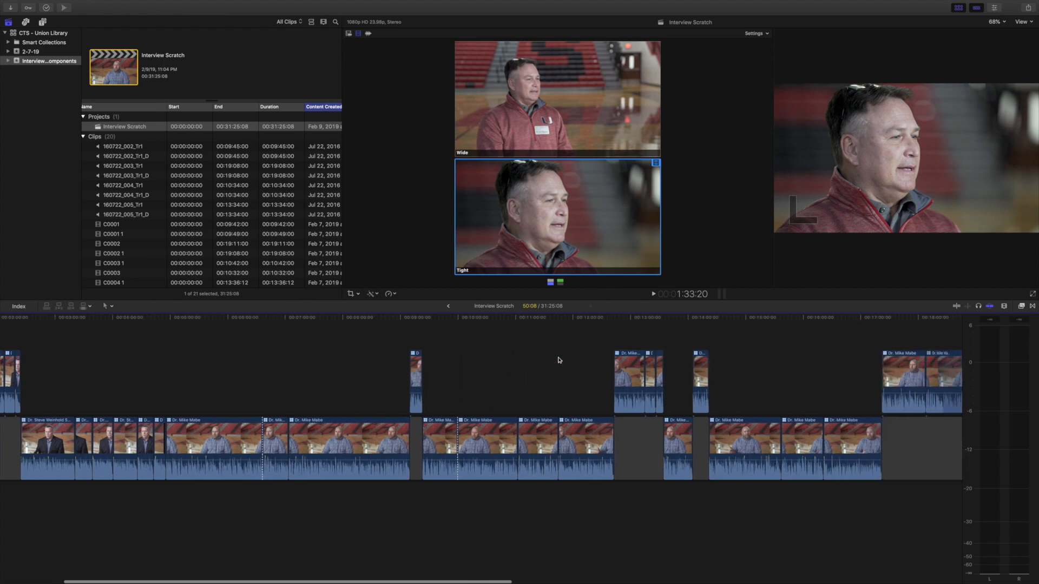
scroll(559, 360, "right", 2)
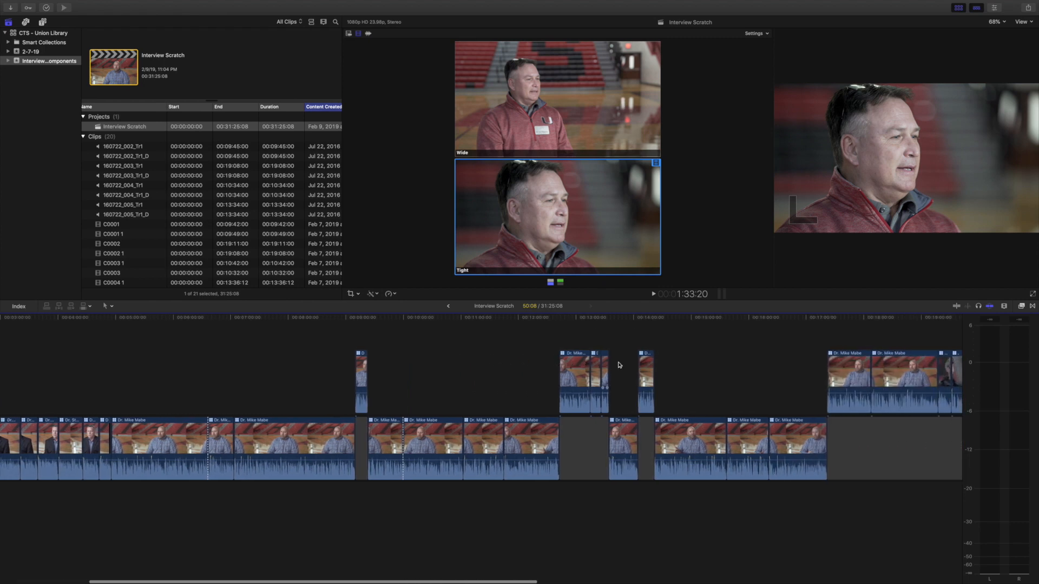
scroll(725, 364, "right", 10)
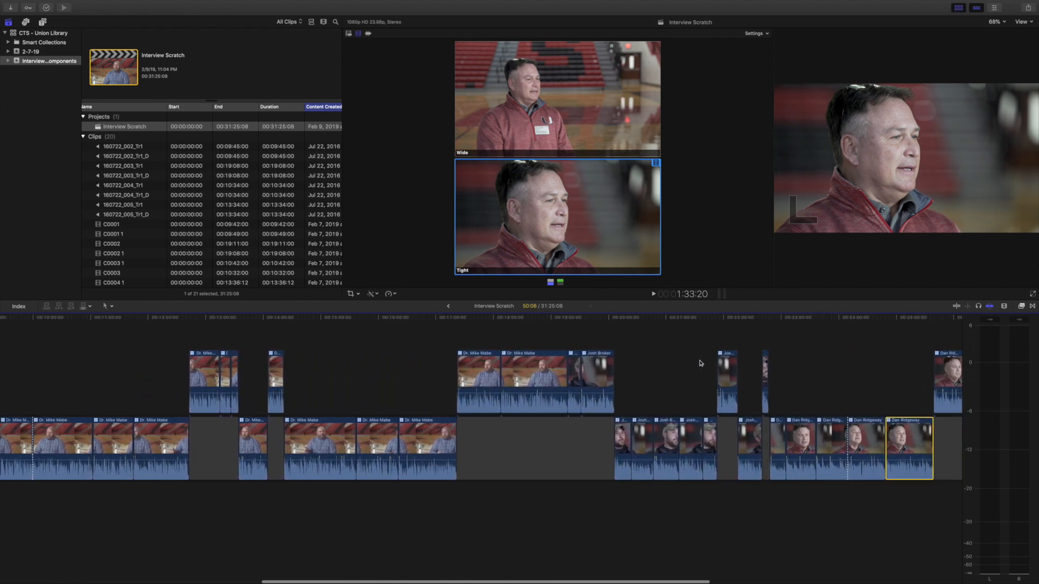
scroll(639, 362, "right", 3)
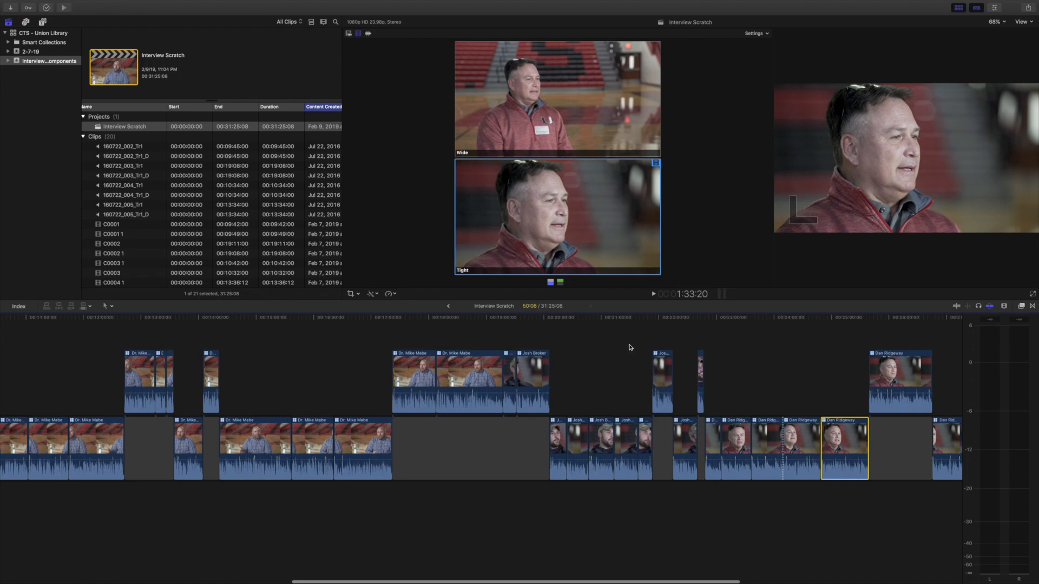
scroll(768, 364, "right", 6)
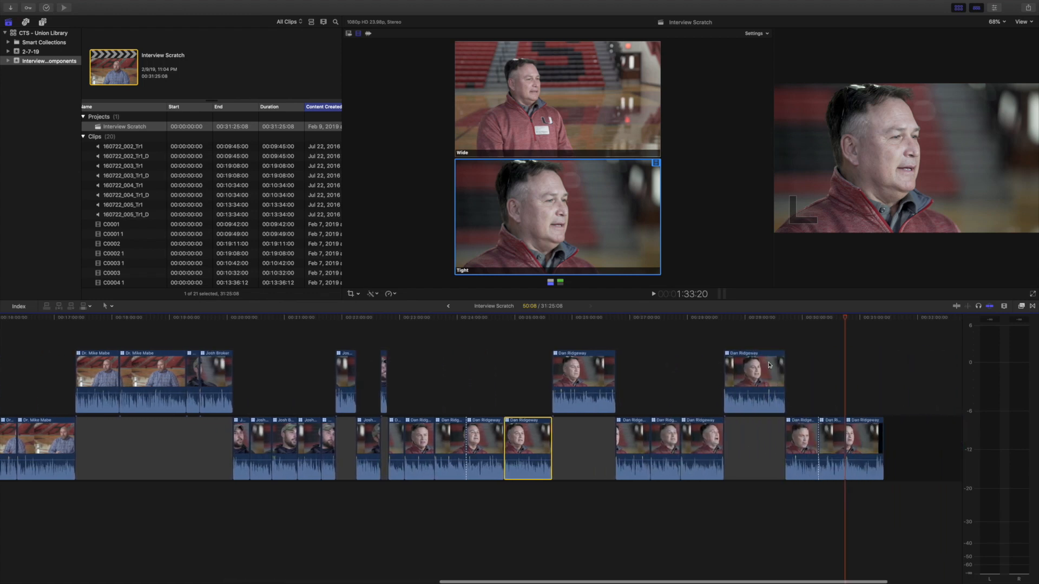
scroll(770, 364, "right", 3)
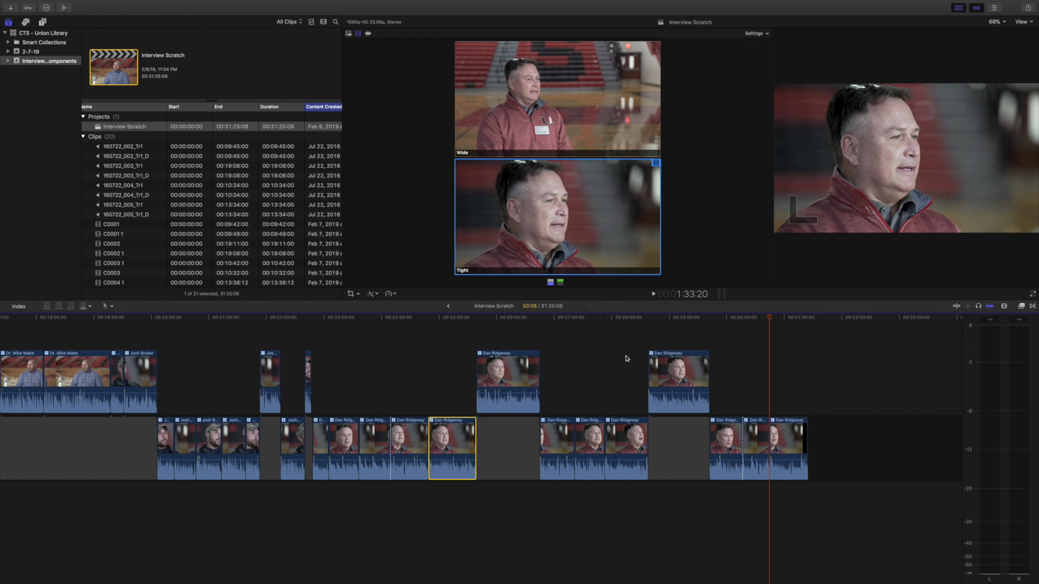
key("super+minus")
key("super+minus")
key("super+minus")
key("super+minus")
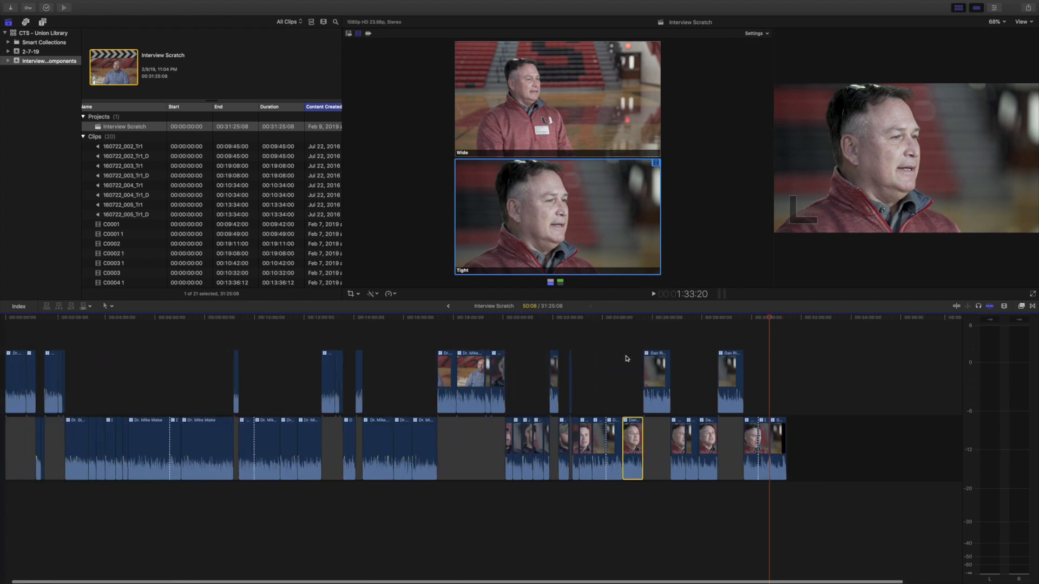
key("super+minus")
Step: Create a new project named Draft 1 in the Interview Components event
key("super+n")
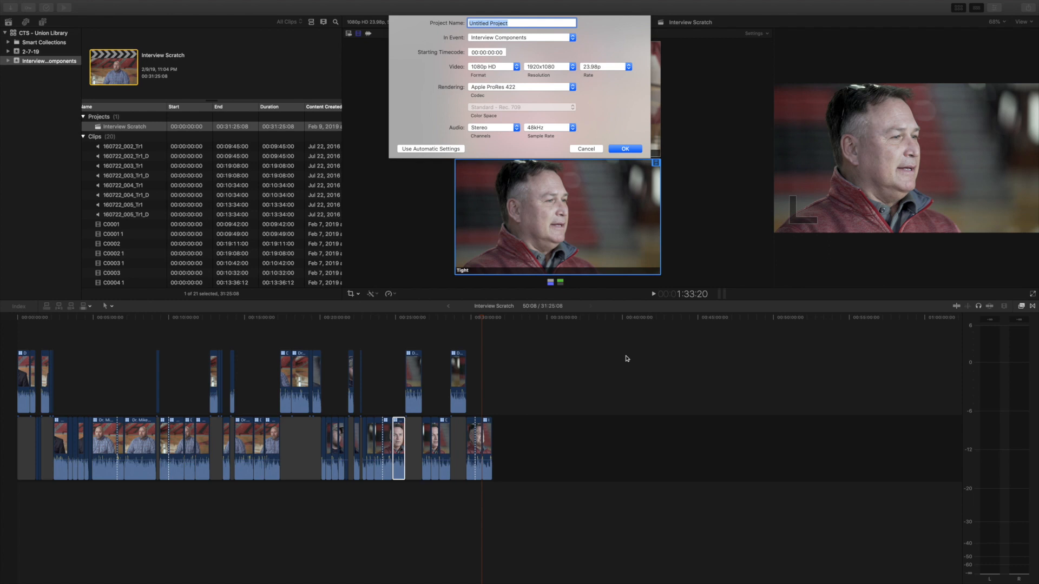
type("Draft 1")
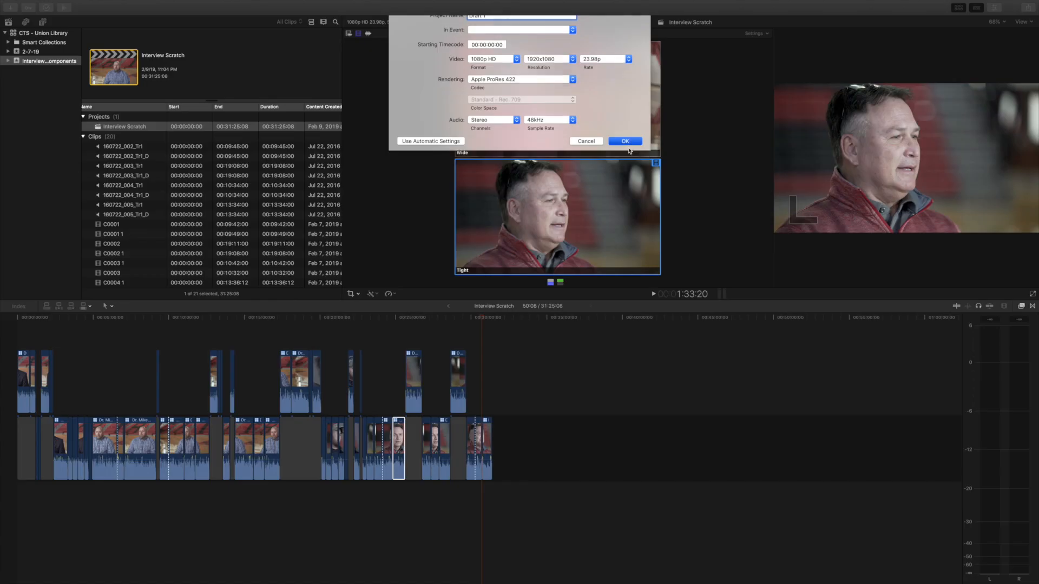
left_click(622, 141)
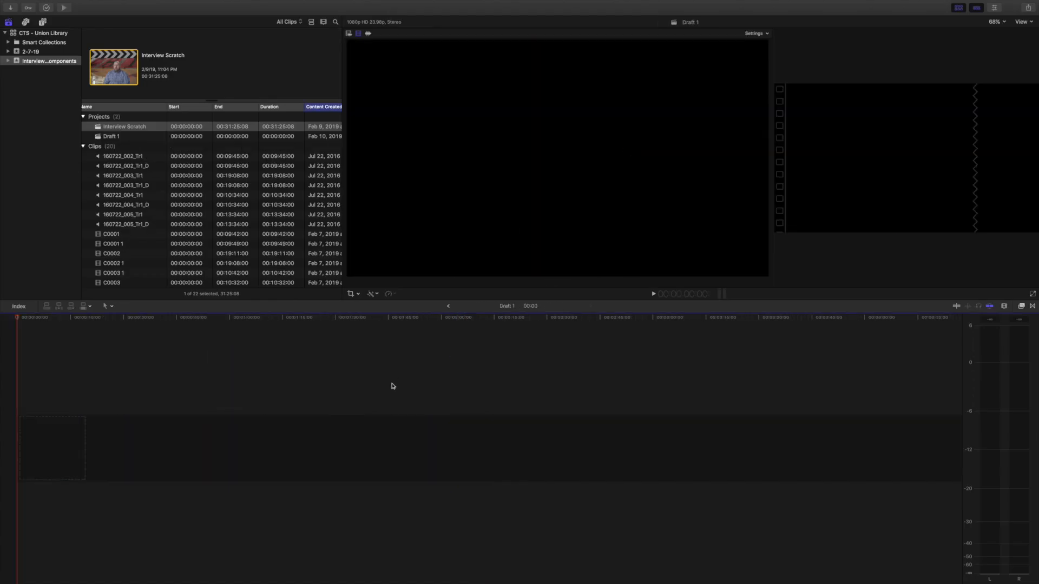
Step: Select all connected clips lifted above the Interview Scratch storyline and paste them into Draft 1
left_click(448, 306)
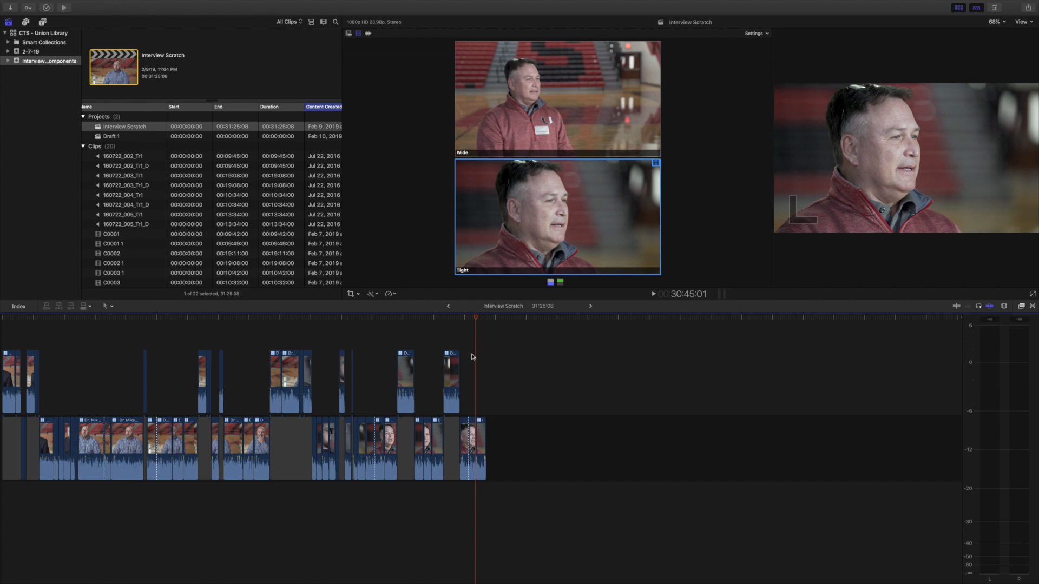
scroll(472, 357, "left", 3)
left_click_drag(483, 344, 1, 373)
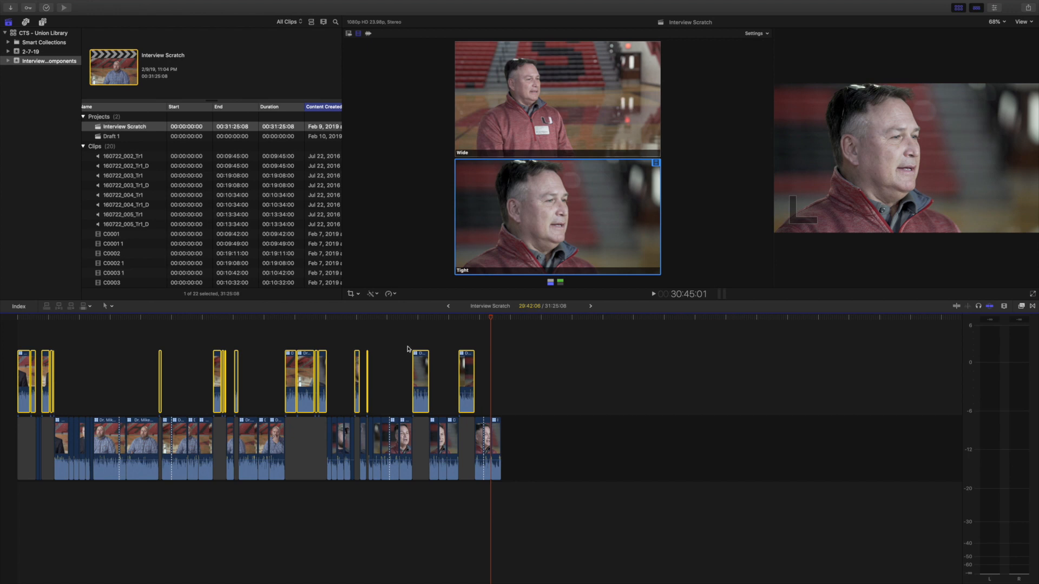
double_click(115, 137)
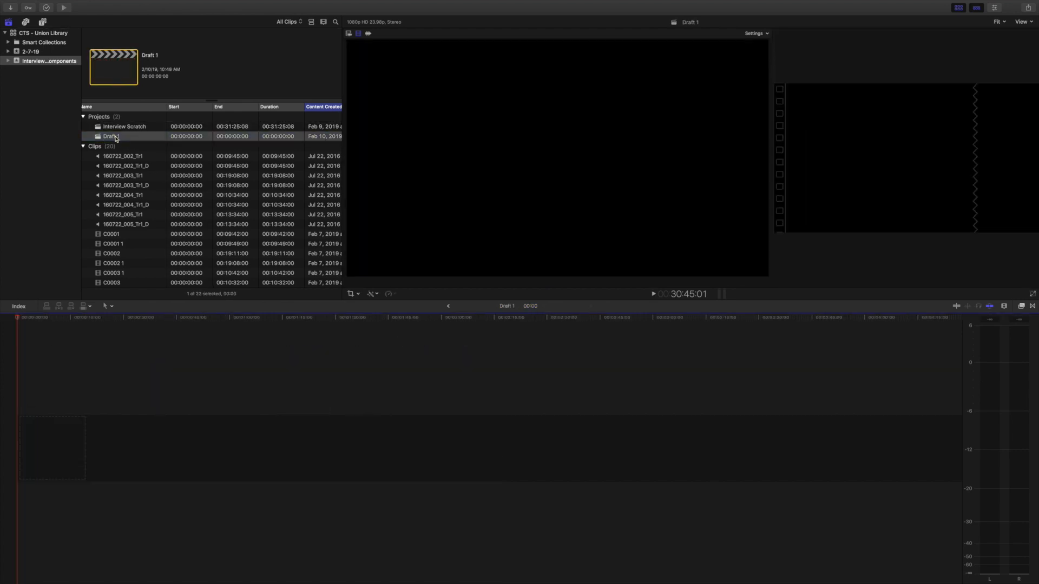
key("super+v")
key("super+minus")
key("super+minus")
key("super+minus")
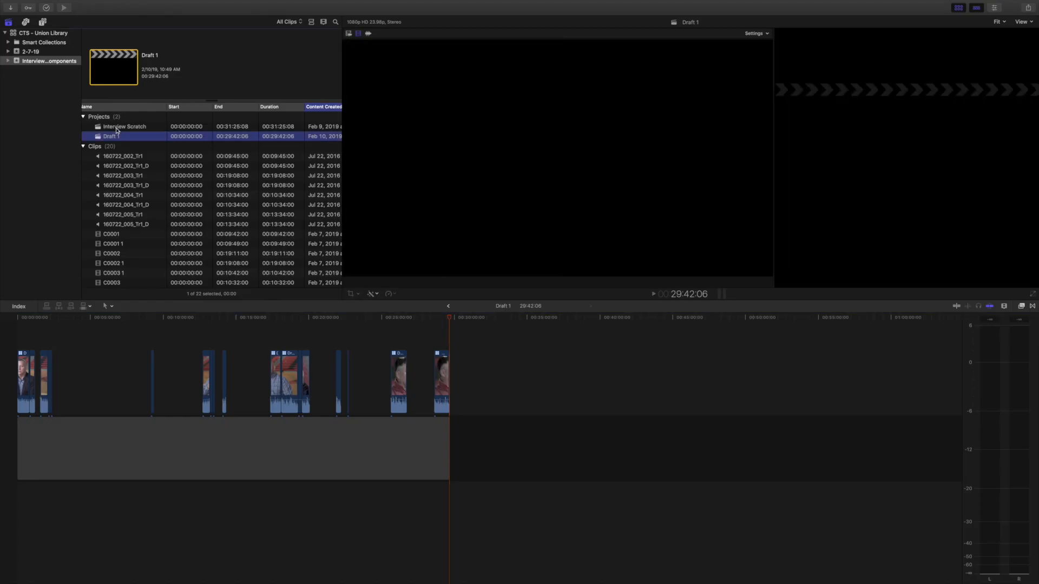
Step: Move the pasted clips down into the Draft 1 primary storyline and delete the leading gap
left_click(116, 127)
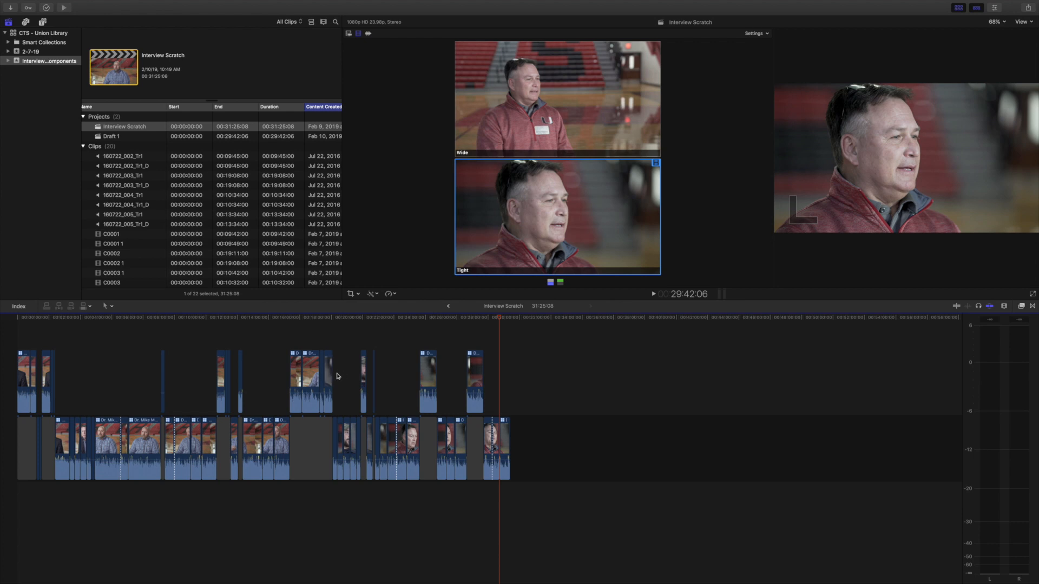
double_click(98, 137)
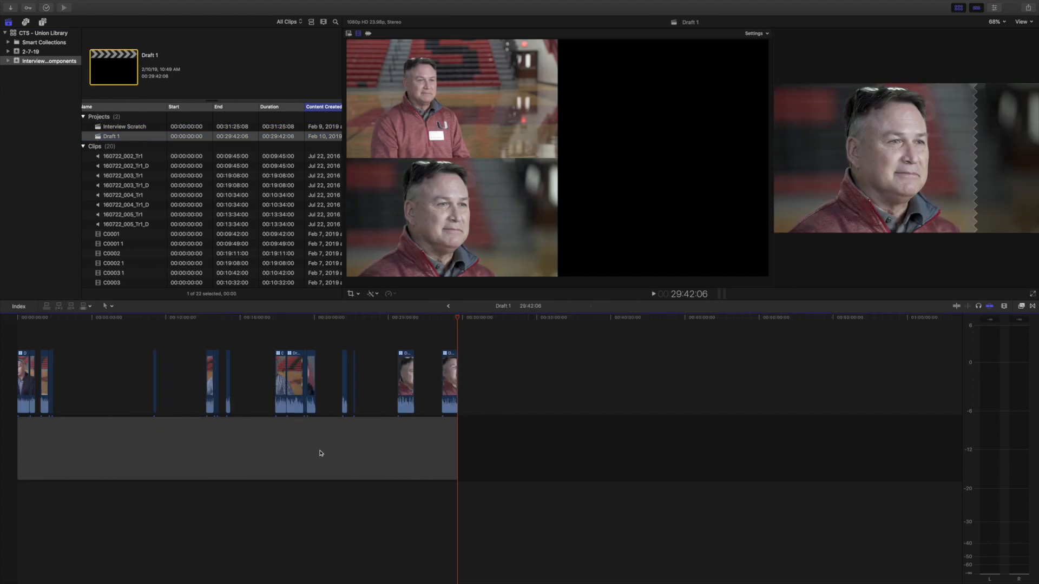
left_click_drag(484, 346, 499, 456)
left_click(56, 372)
left_click(309, 447)
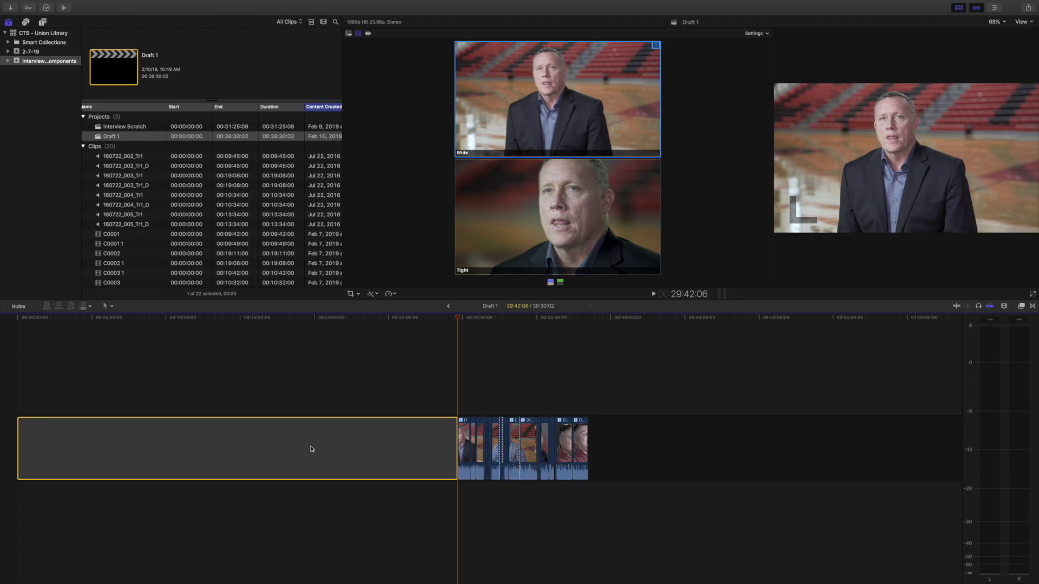
key("Delete")
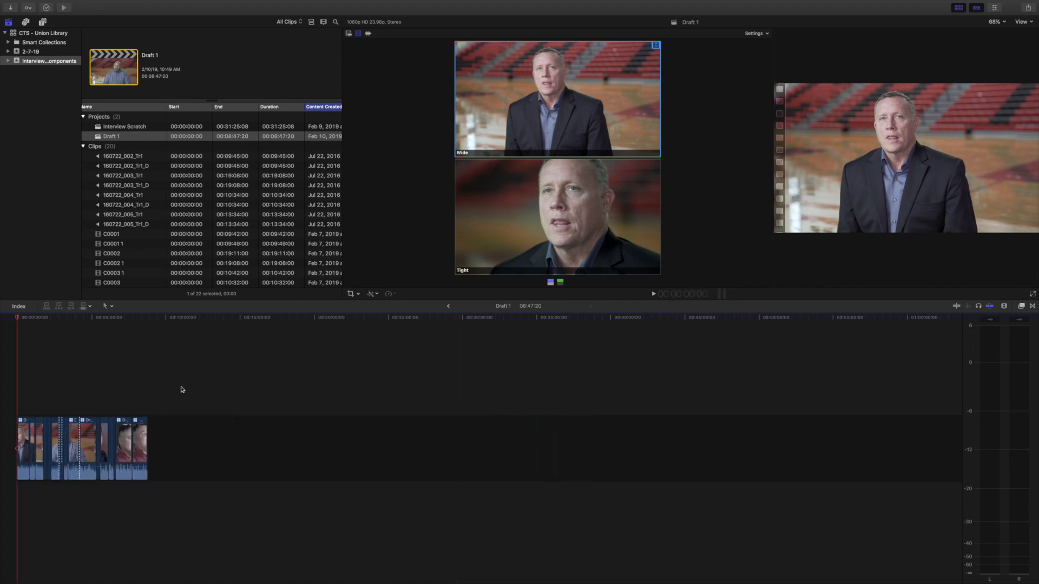
Step: Fit the Draft 1 timeline to the window and compare it with the Interview Scratch project
key("shift+z")
key("shift+z")
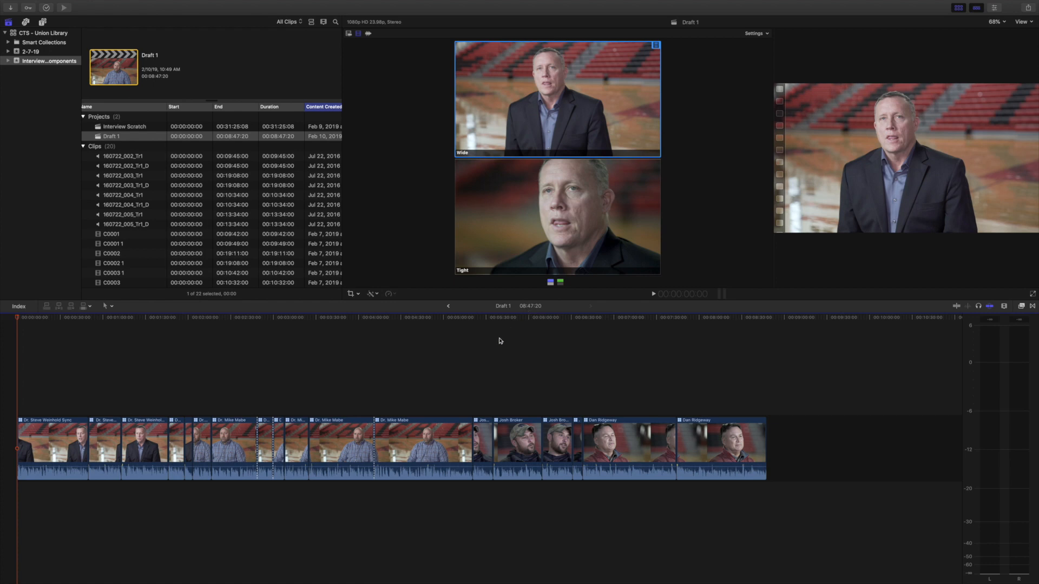
left_click(360, 364)
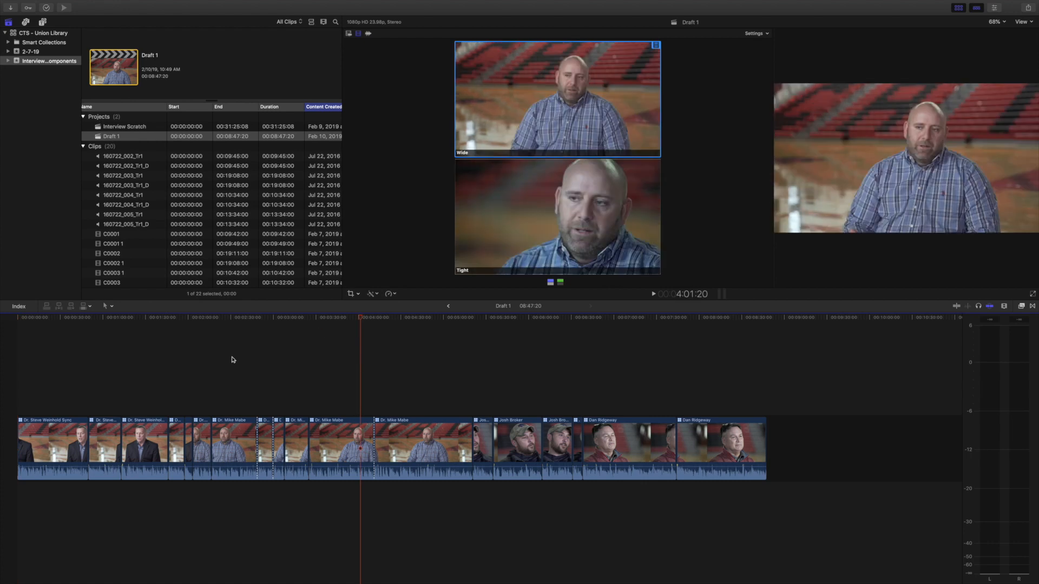
left_click(136, 131)
double_click(136, 127)
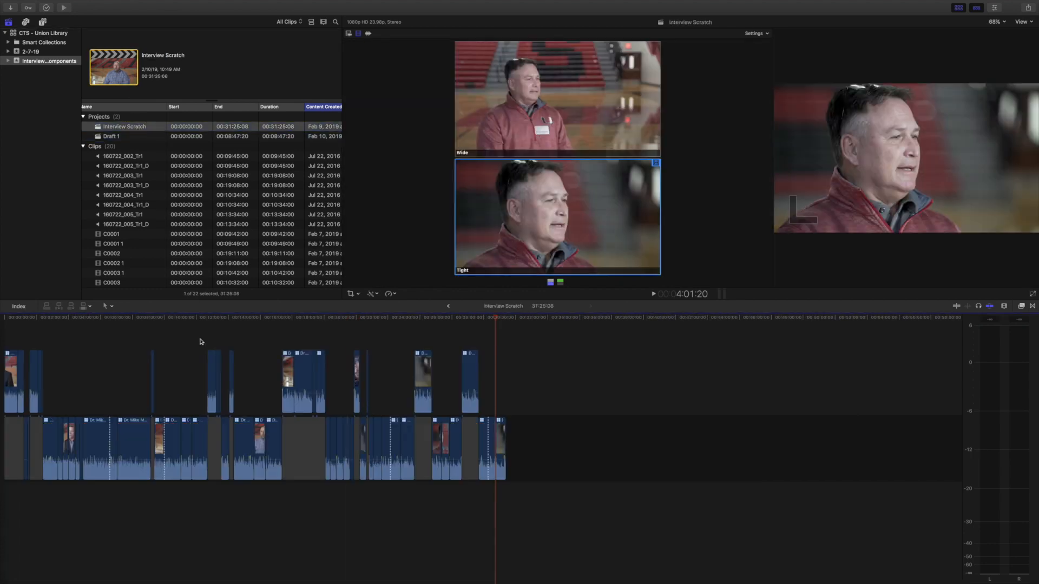
double_click(112, 137)
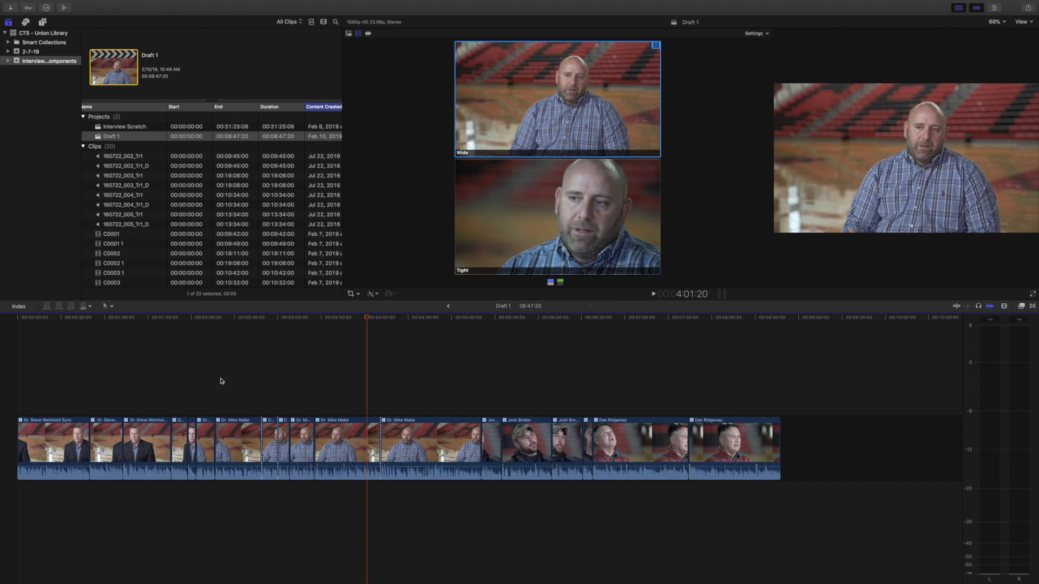
left_click_drag(193, 438, 13, 438)
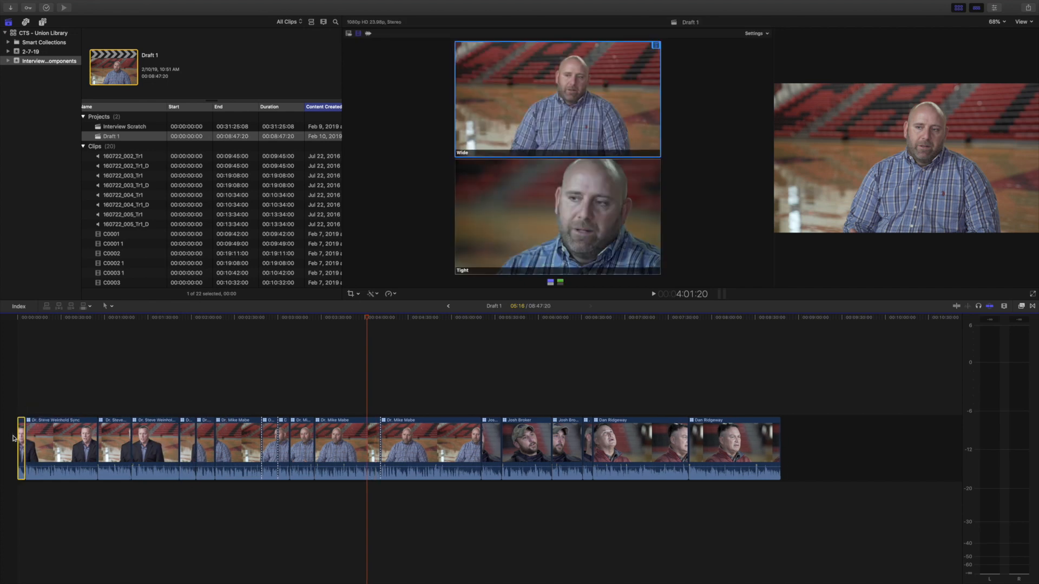
left_click(69, 435)
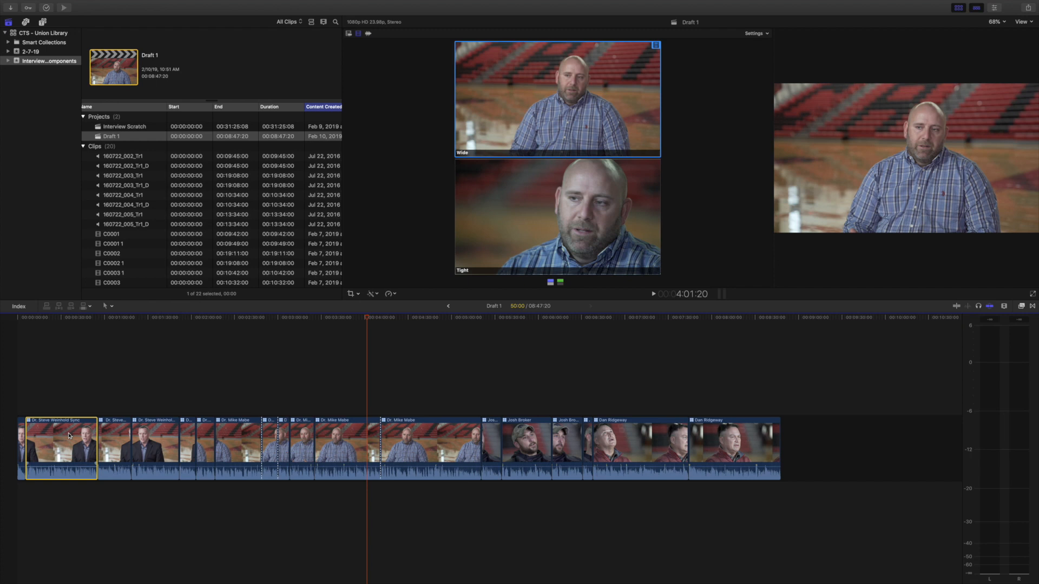
key("Delete")
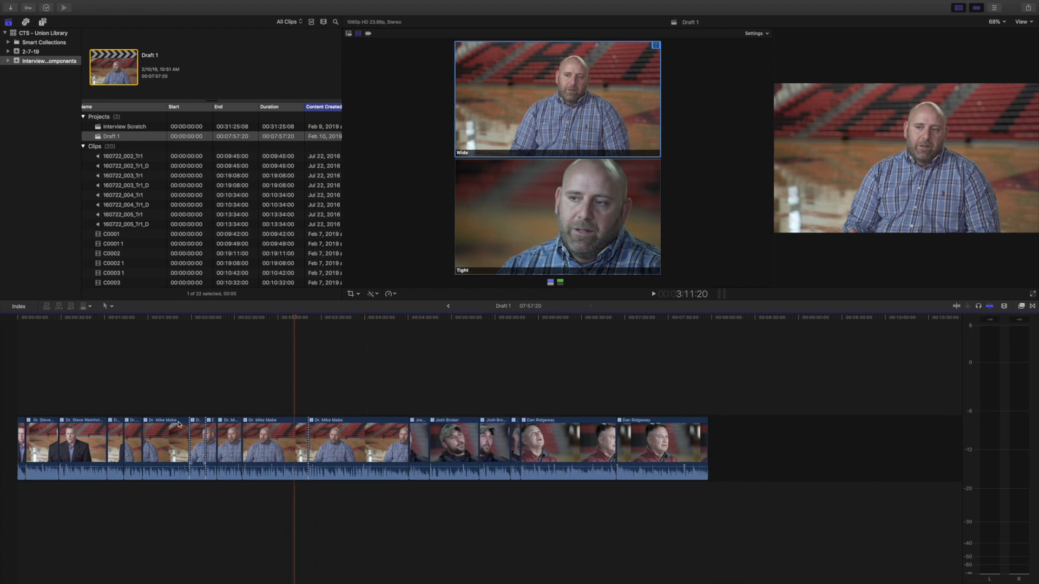
left_click_drag(167, 453, 38, 454)
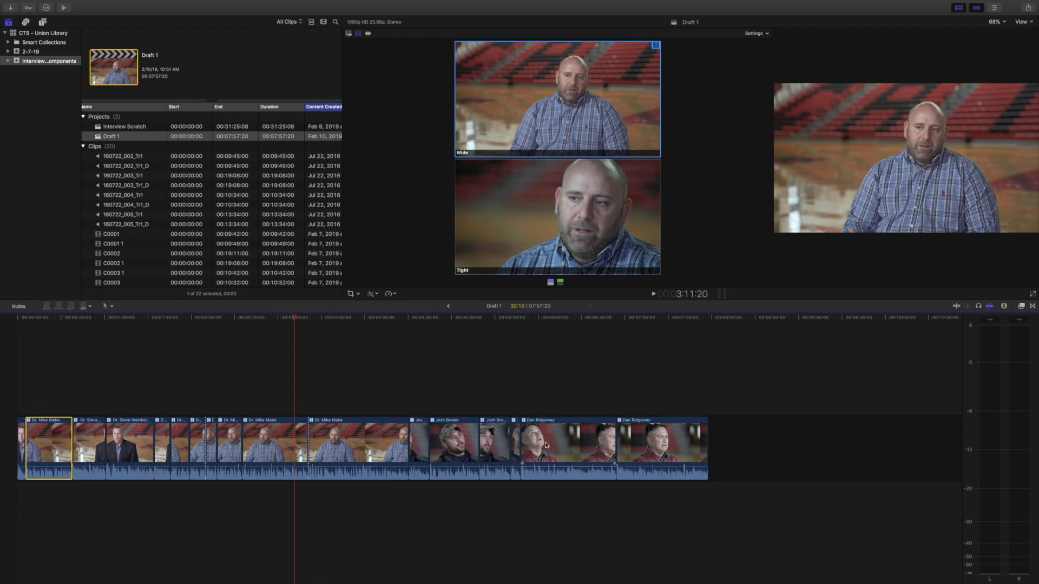
left_click_drag(546, 441, 157, 420)
left_click(240, 446)
left_click(154, 447)
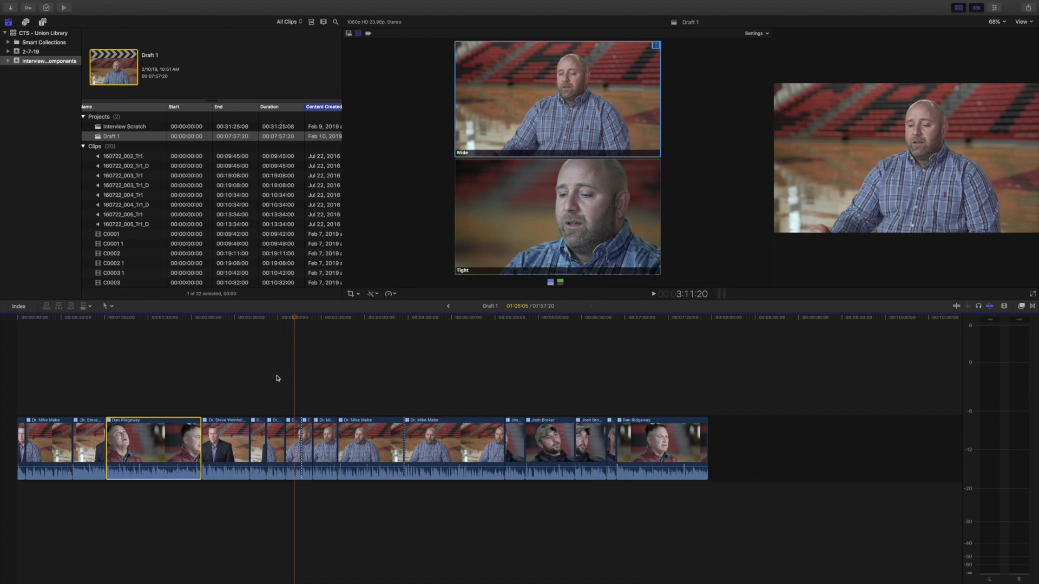
key("super+equal")
key("super+equal")
scroll(134, 397, "left", 8)
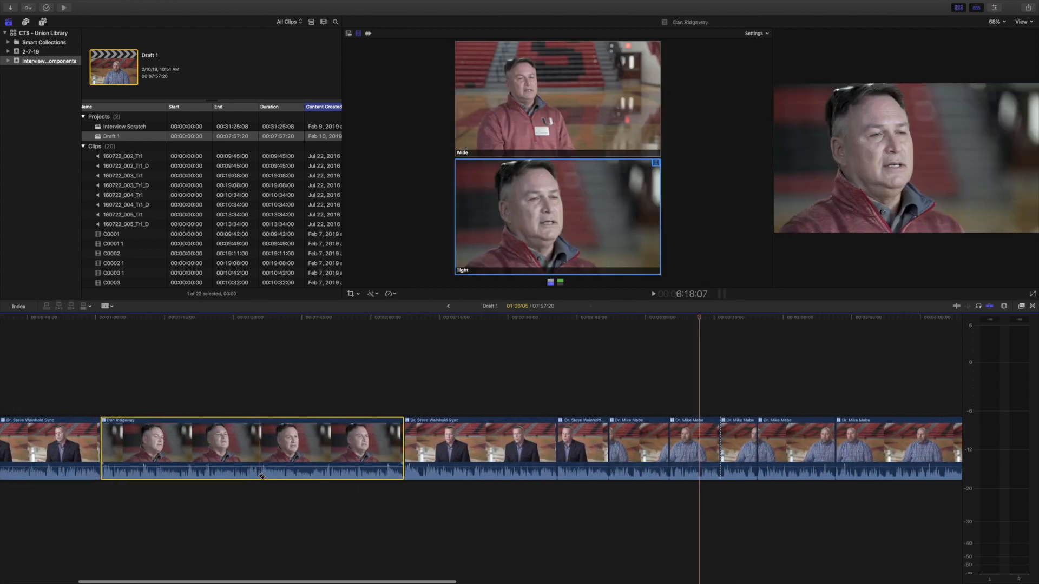
key("b")
left_click(258, 457)
key("a")
left_click(308, 443)
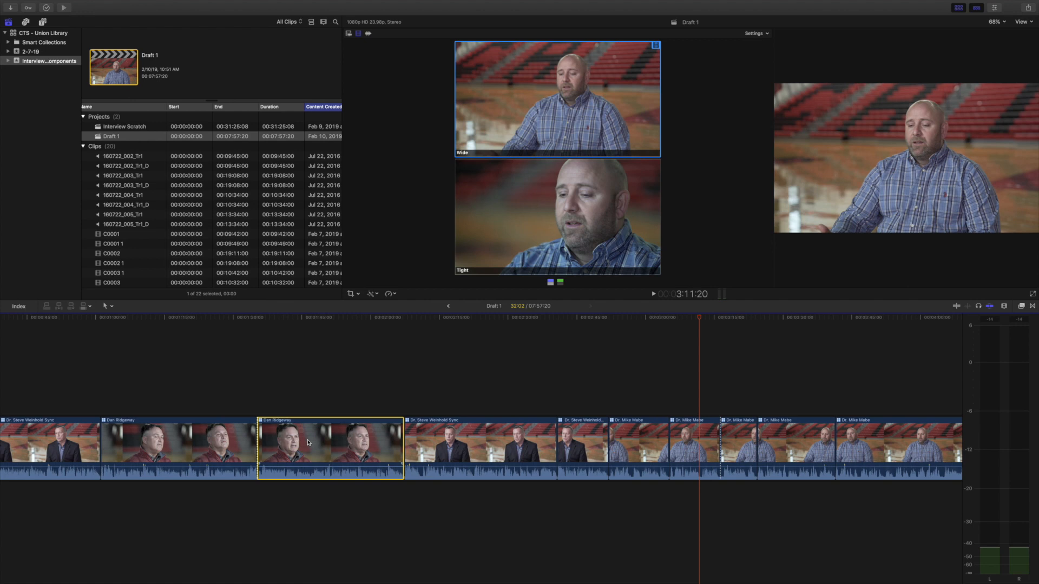
key("Delete")
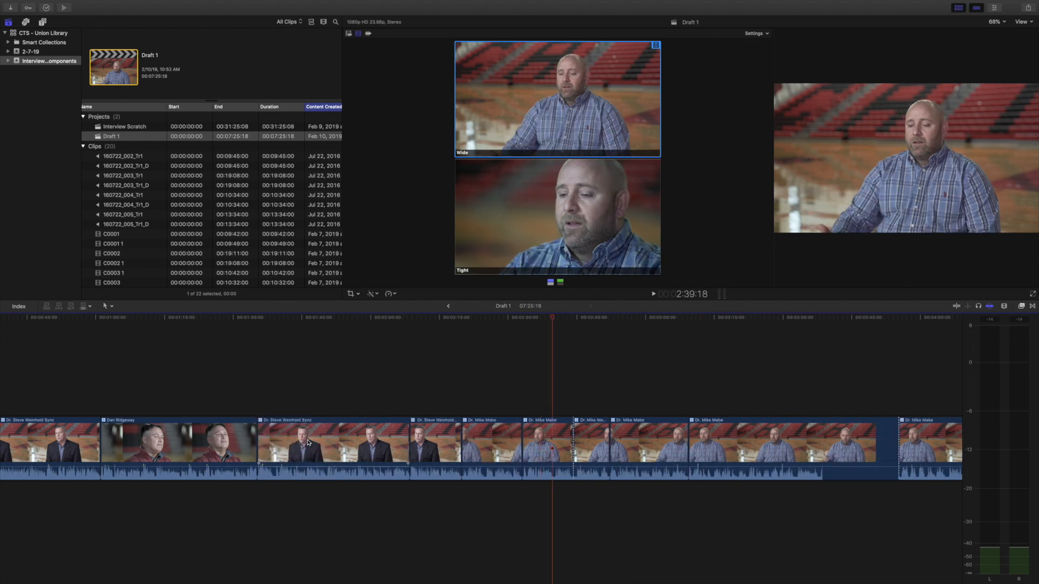
key("super+minus")
left_click(480, 446)
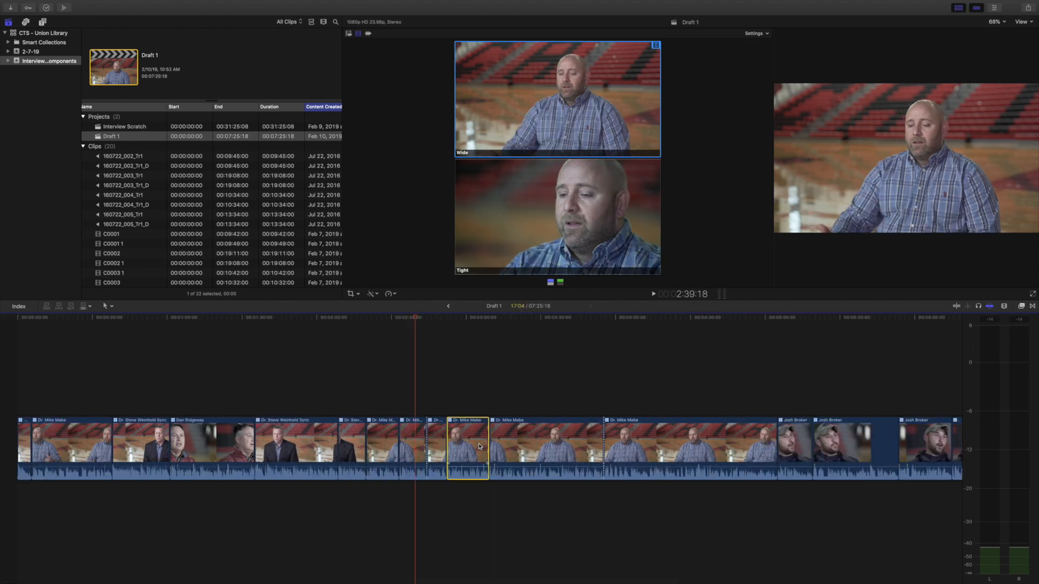
key("Delete")
left_click_drag(801, 449, 284, 452)
scroll(721, 439, "right", 5)
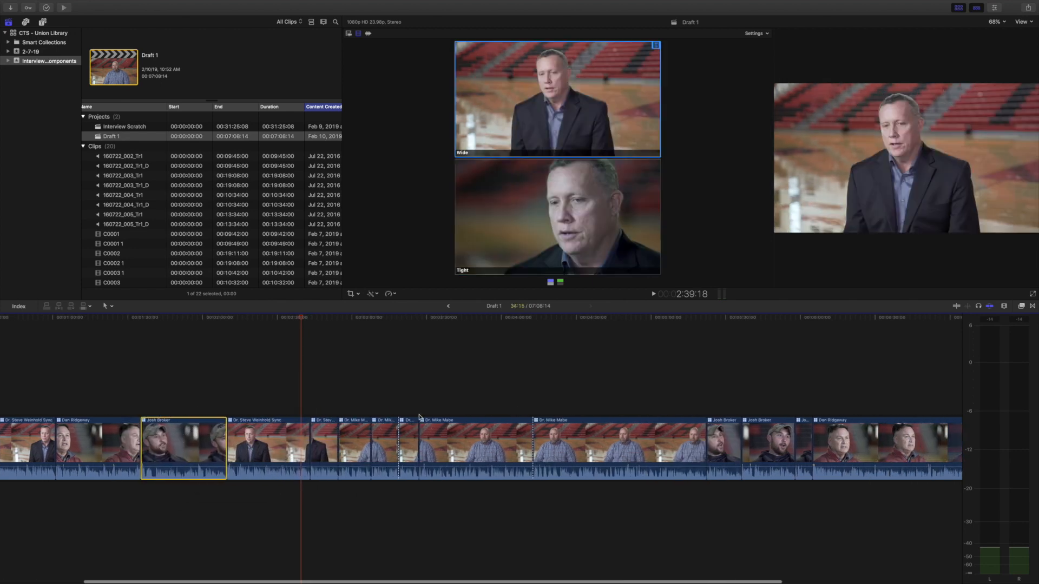
left_click(721, 439)
scroll(720, 440, "right", 7)
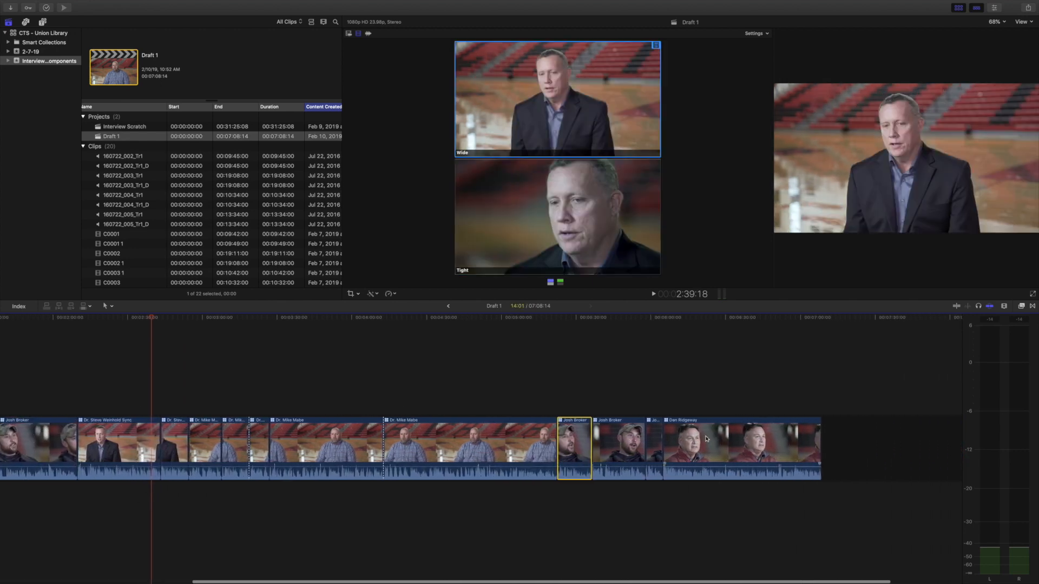
left_click(645, 399)
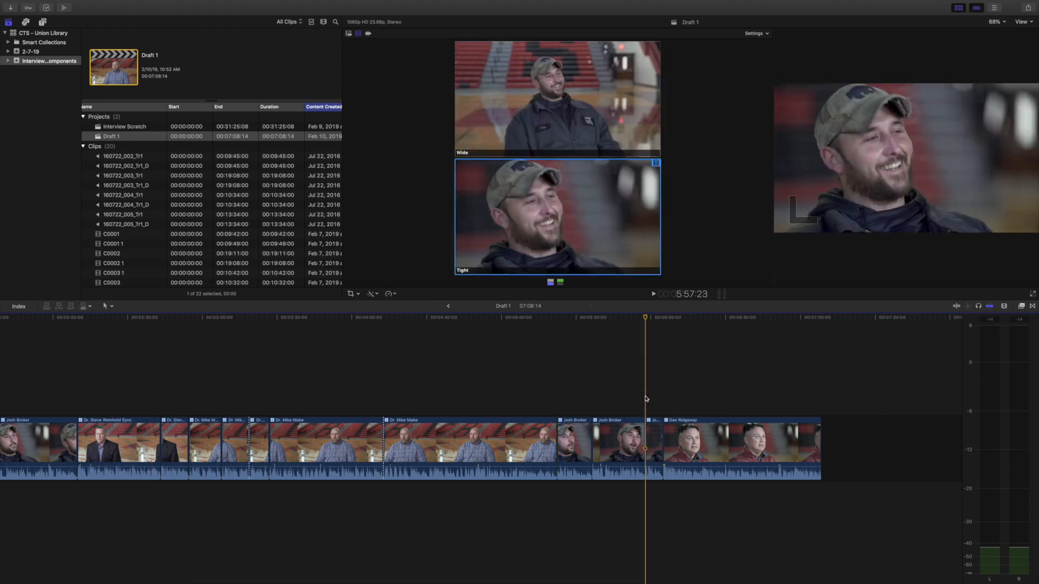
key("XF86AudioRaiseVolume")
key("l")
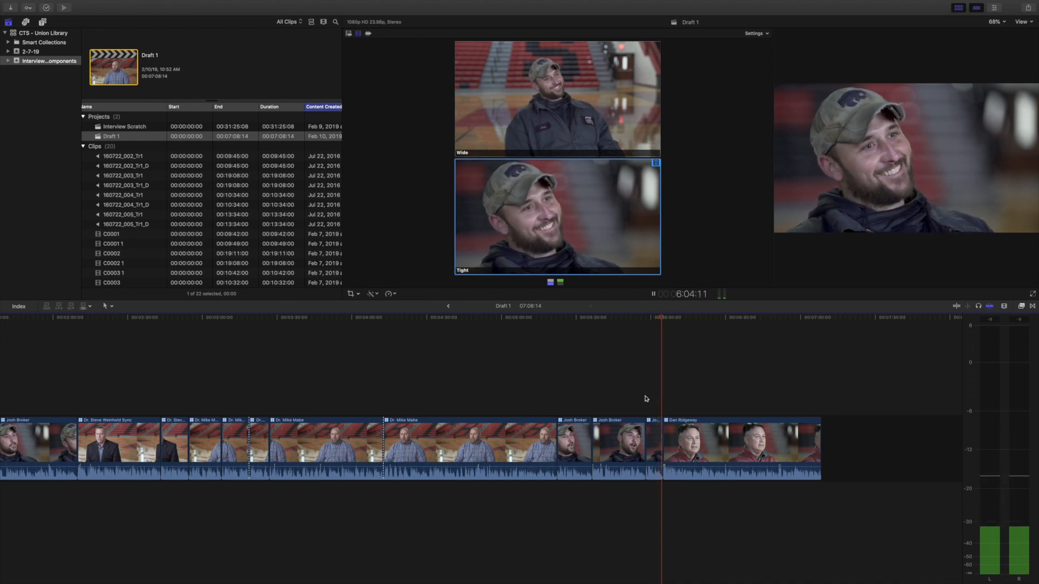
key("k")
left_click_drag(655, 437, 886, 441)
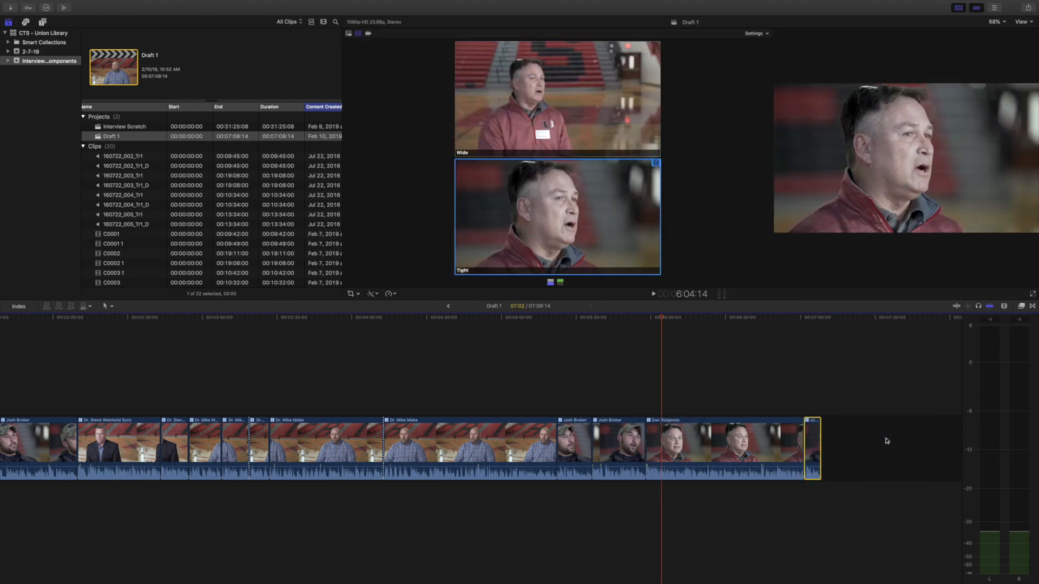
left_click(677, 443)
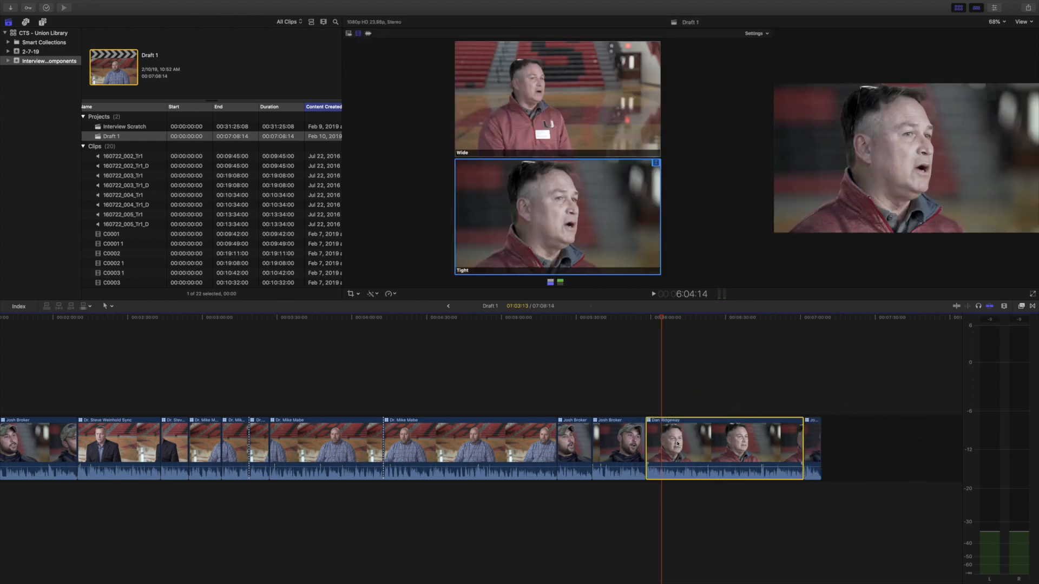
key("Delete")
left_click(476, 438)
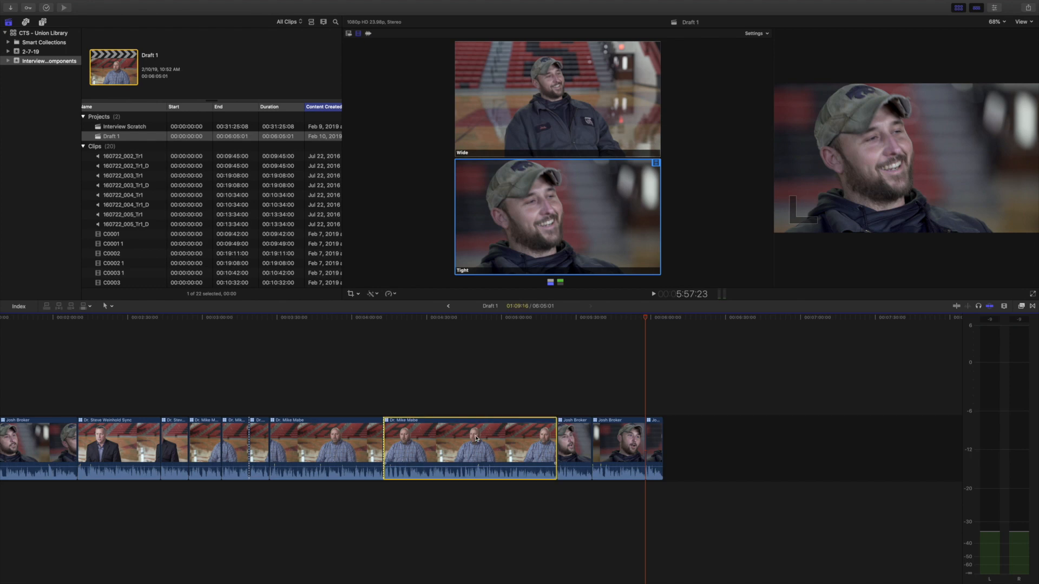
key("Delete")
Step: Move a segment further along the Draft 1 timeline and delete the segment beside it
scroll(300, 442, "left", 3)
left_click(301, 442)
left_click_drag(301, 443, 465, 443)
left_click(502, 445)
key("Delete")
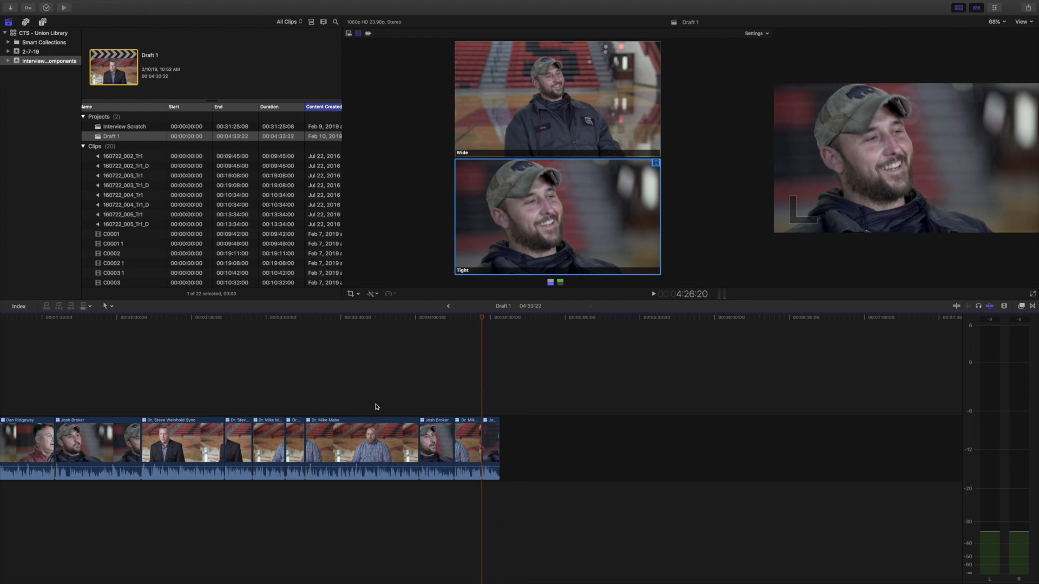
scroll(376, 407, "left", 5)
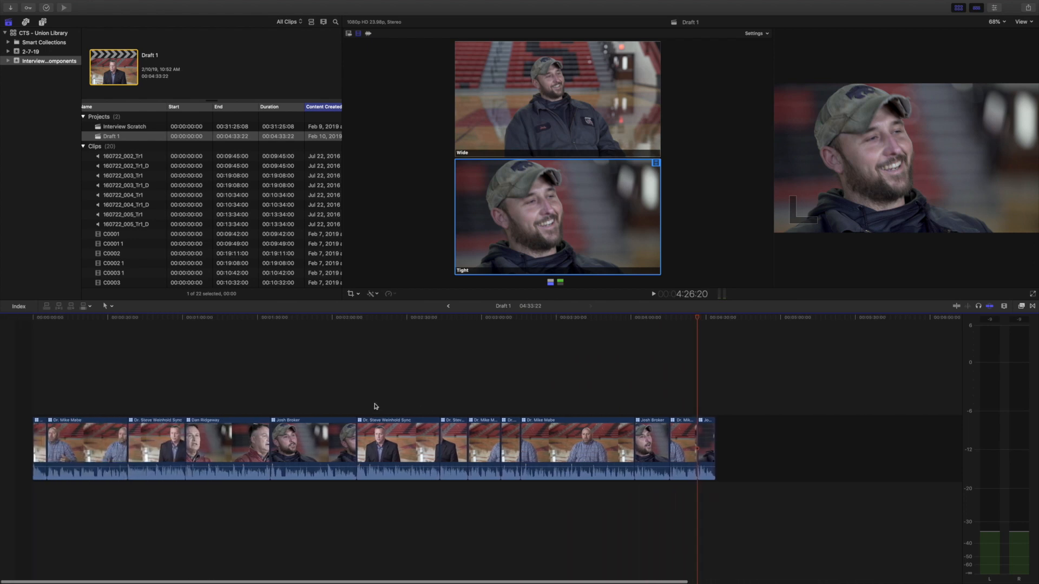
left_click(441, 441)
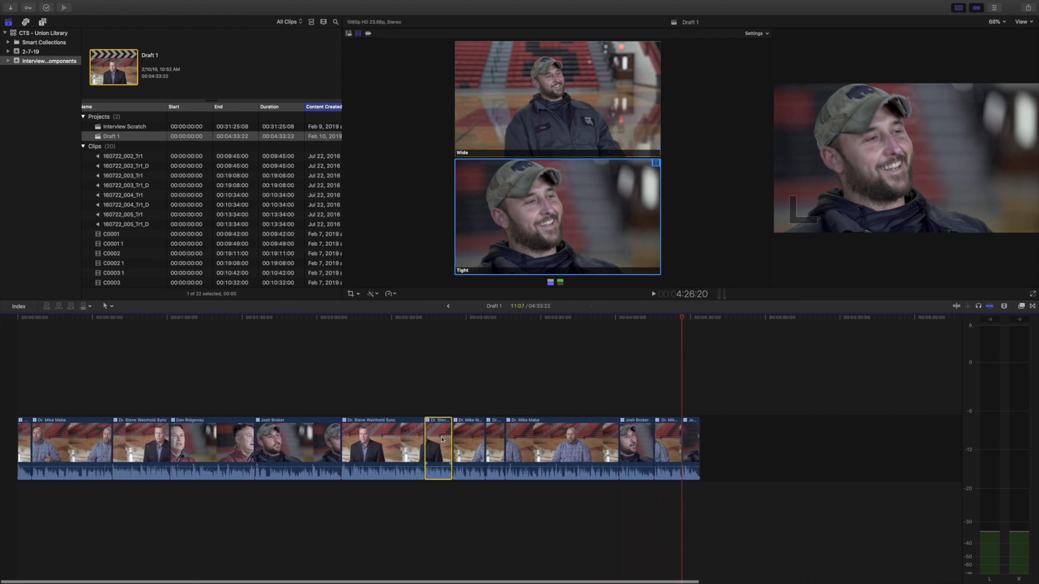
key("Delete")
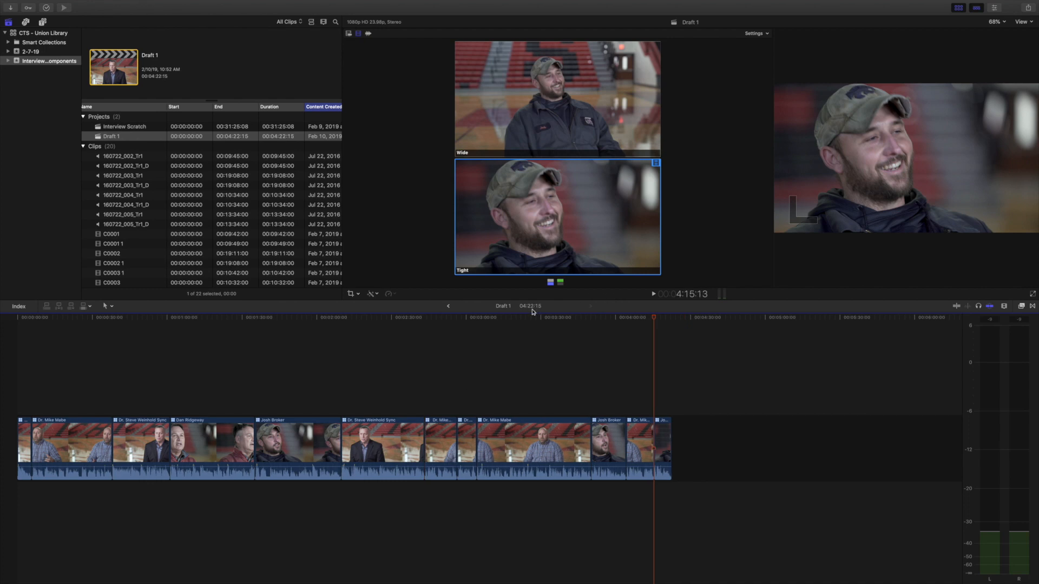